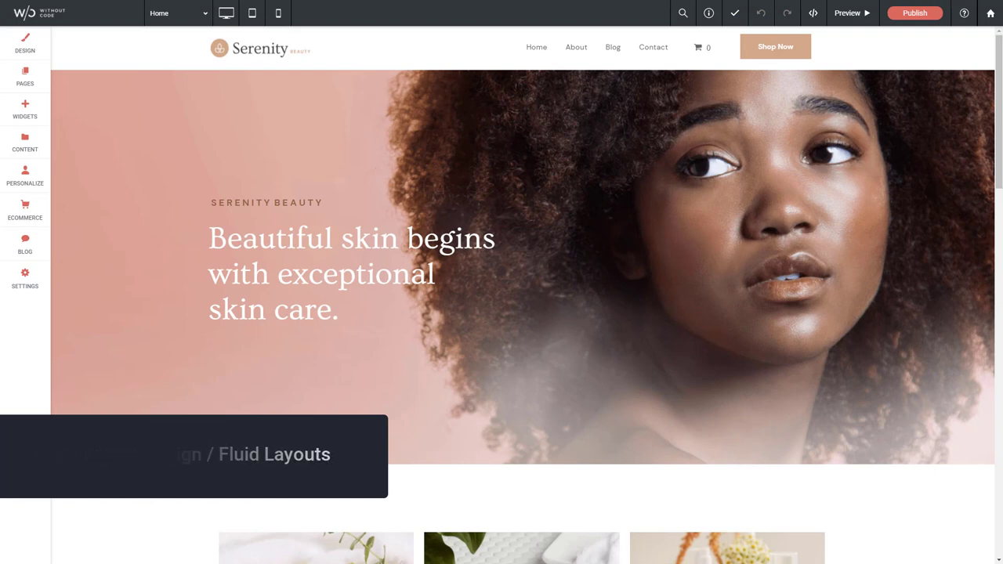
Look over the site layout options in the global design settings, then close them.
{"action": "left_click", "coordinate": [25, 47]}
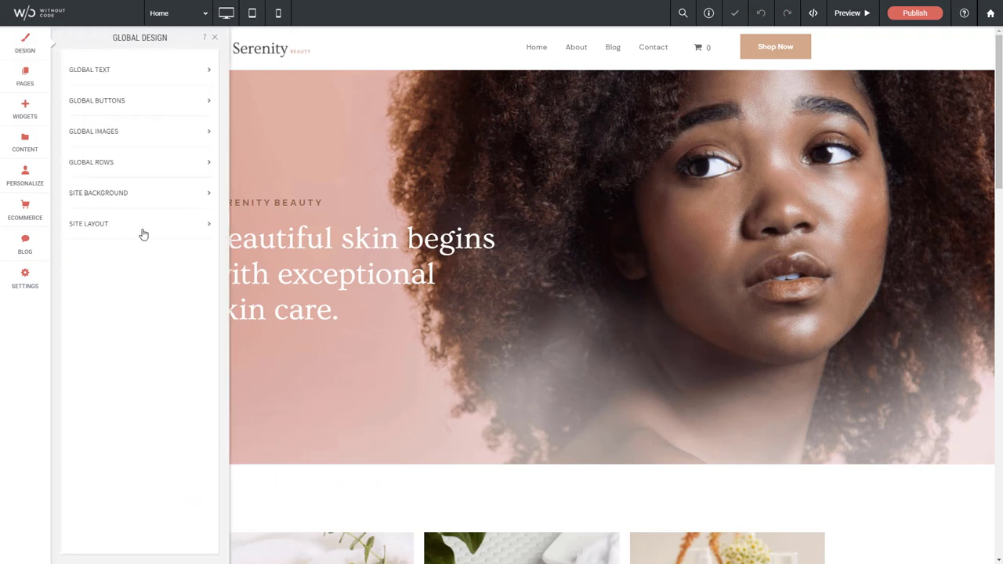
{"action": "left_click", "coordinate": [142, 231]}
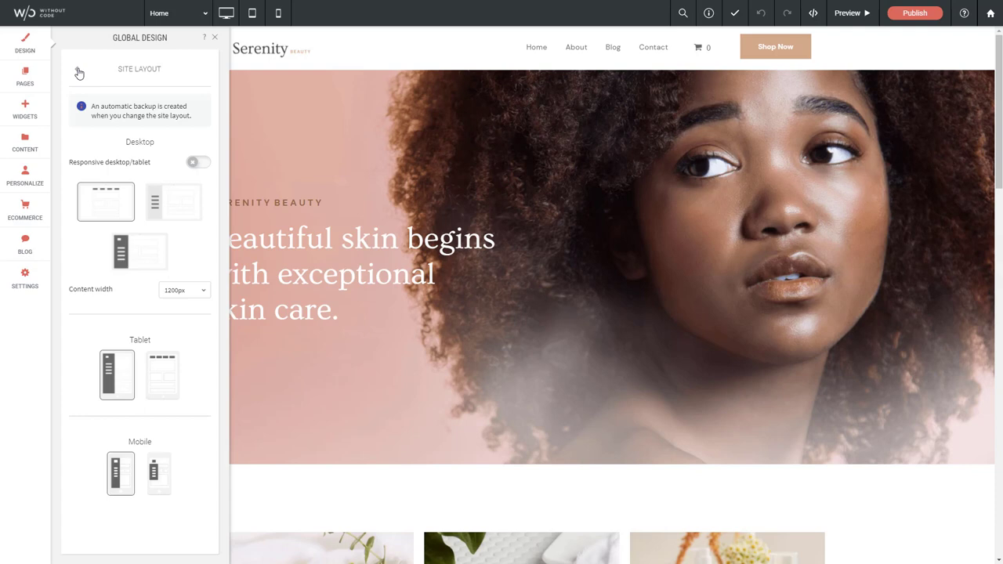
{"action": "left_click", "coordinate": [215, 38]}
{"action": "scroll", "coordinate": [673, 283], "scroll_direction": "down", "scroll_amount": 3}
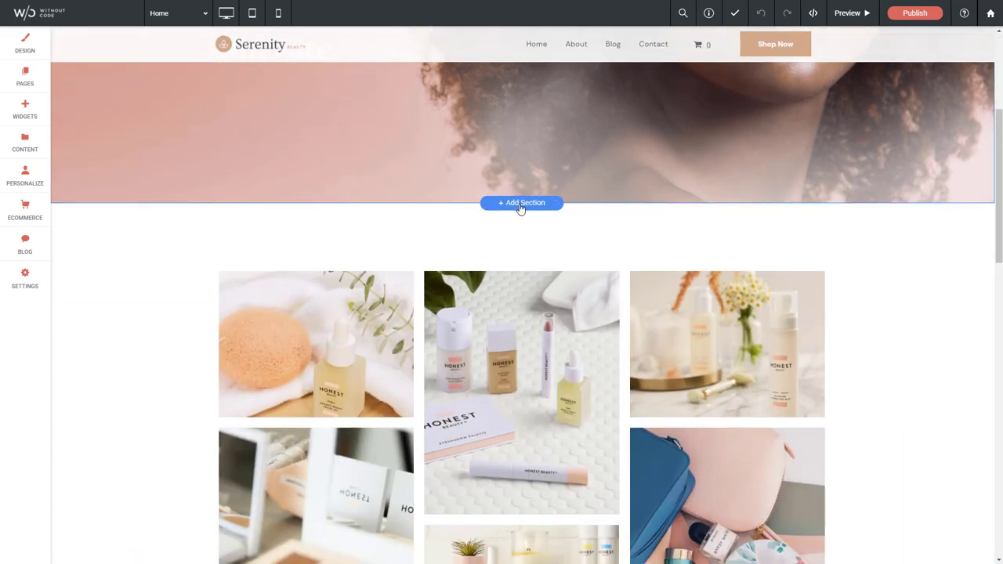
Insert the 'Create your brand' Flex Section below the hero and save it.
{"action": "left_click", "coordinate": [521, 205]}
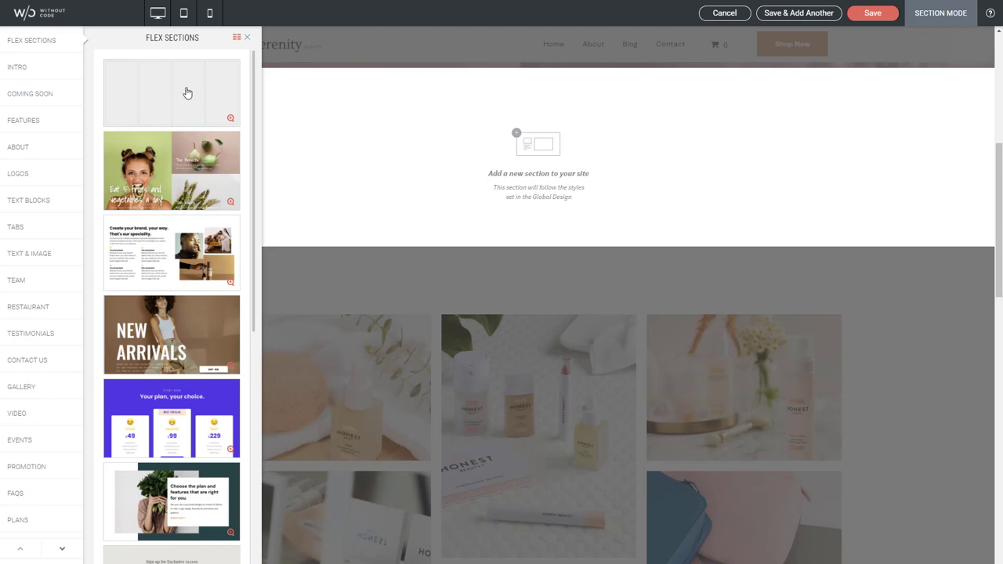
{"action": "scroll", "coordinate": [169, 232], "scroll_direction": "down", "scroll_amount": 5}
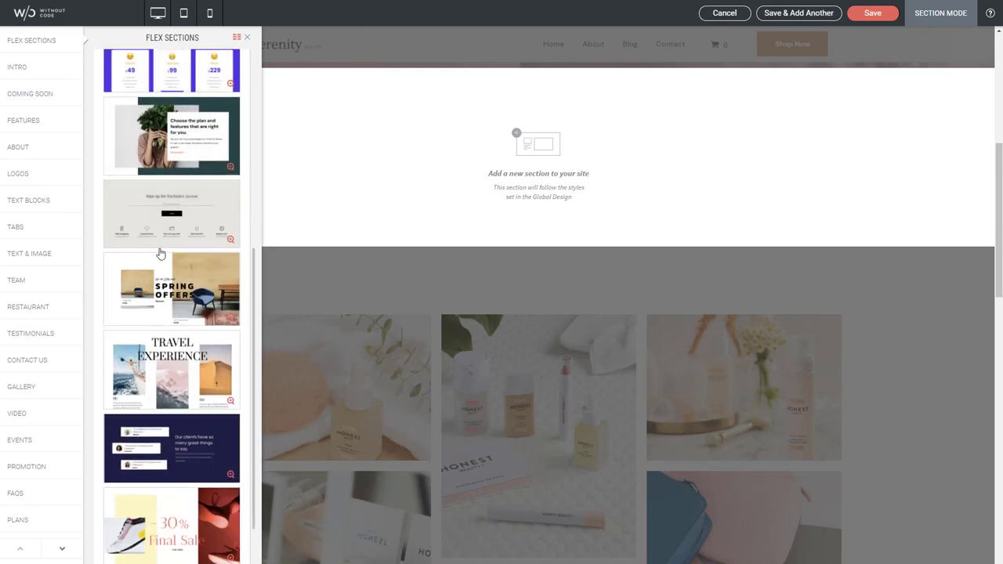
{"action": "scroll", "coordinate": [168, 236], "scroll_direction": "up", "scroll_amount": 4}
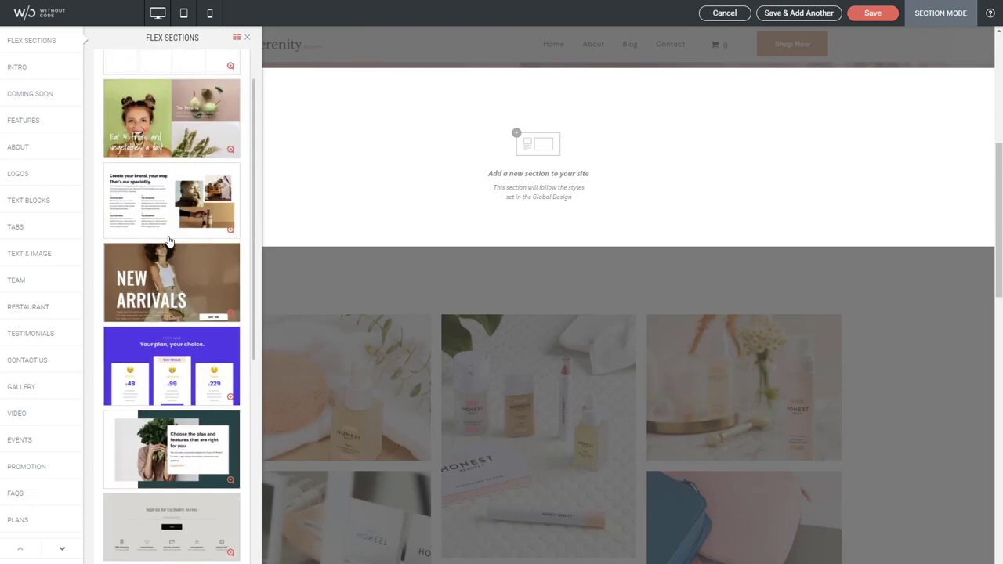
{"action": "left_click", "coordinate": [162, 202]}
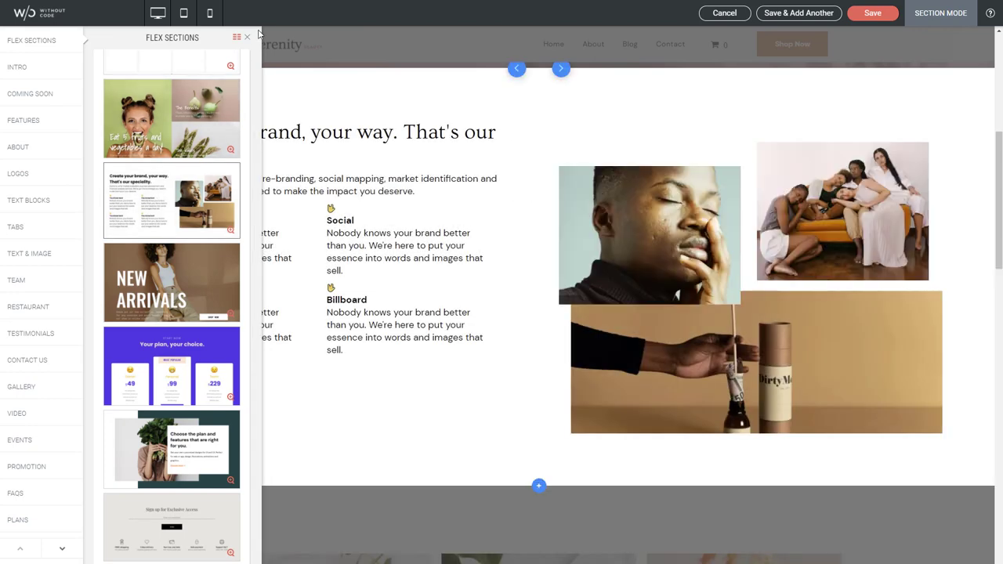
{"action": "left_click", "coordinate": [866, 18]}
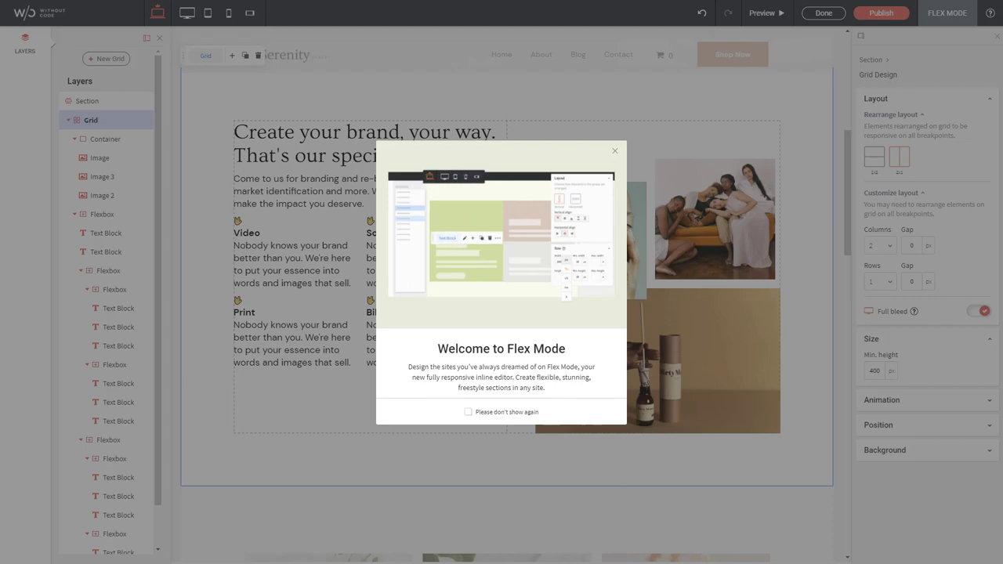
Close the 'Welcome to Flex Mode' popup to reveal the section's layers and grid settings.
{"action": "left_click", "coordinate": [618, 152]}
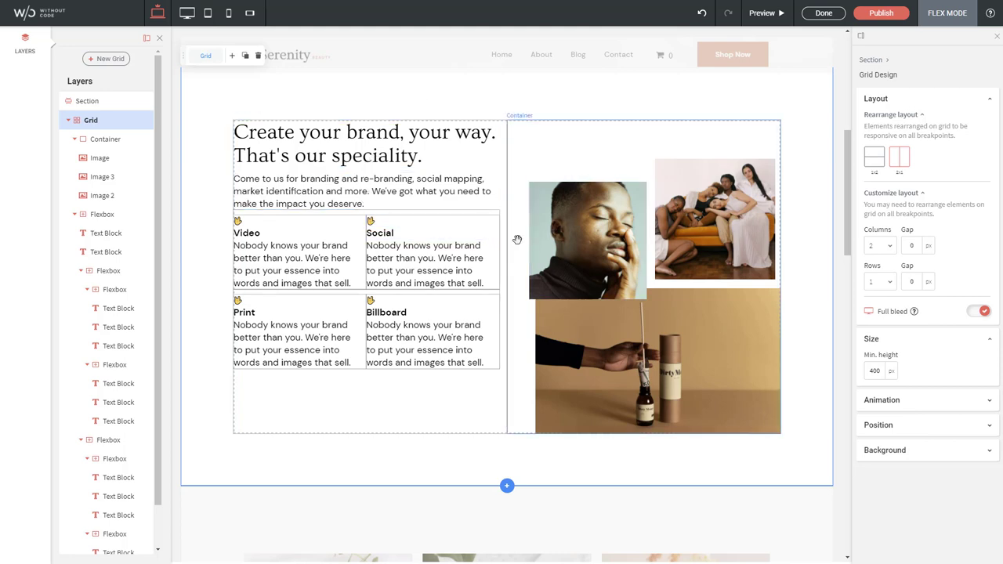
View the new section at Wide desktop and Tablet widths, then return to Desktop.
{"action": "left_click", "coordinate": [189, 16]}
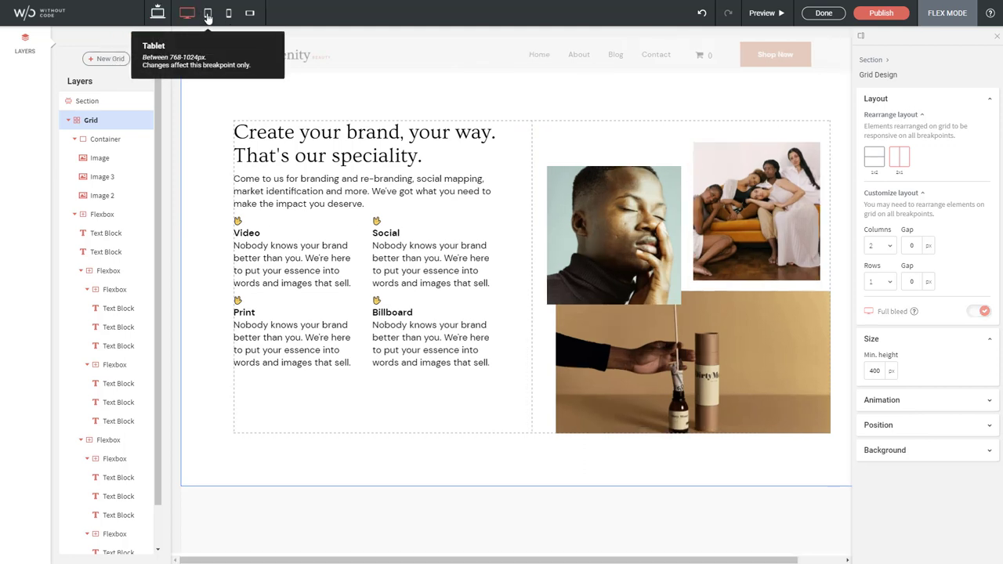
{"action": "left_click", "coordinate": [208, 18]}
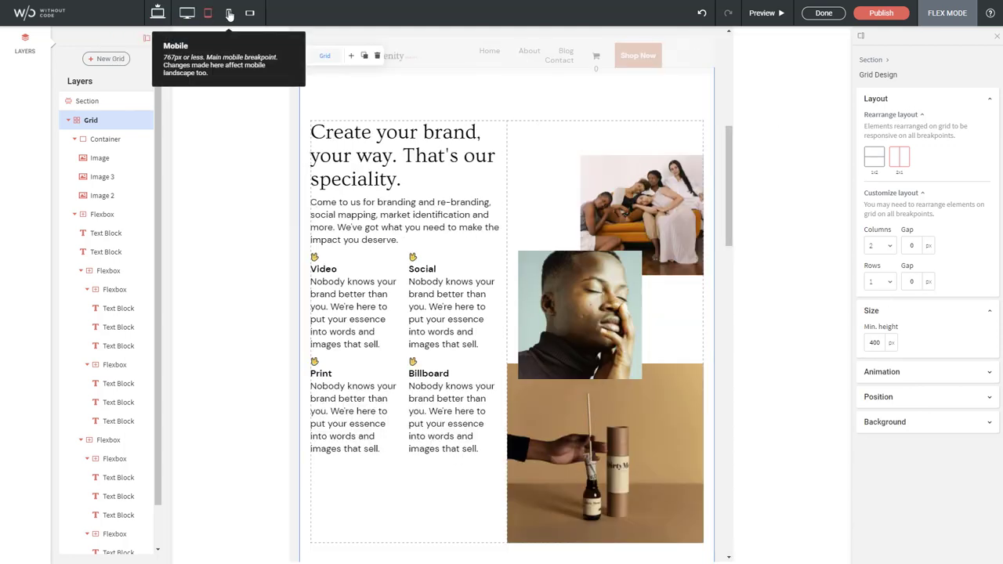
{"action": "left_click", "coordinate": [188, 15]}
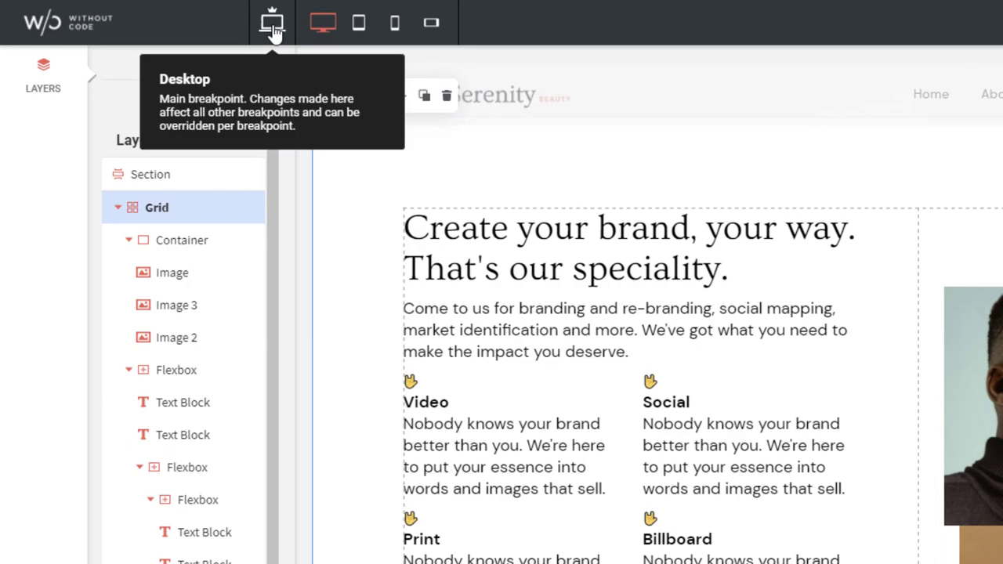
On the main Desktop breakpoint, drag Image 2 up beside the group photo.
{"action": "left_click", "coordinate": [272, 29]}
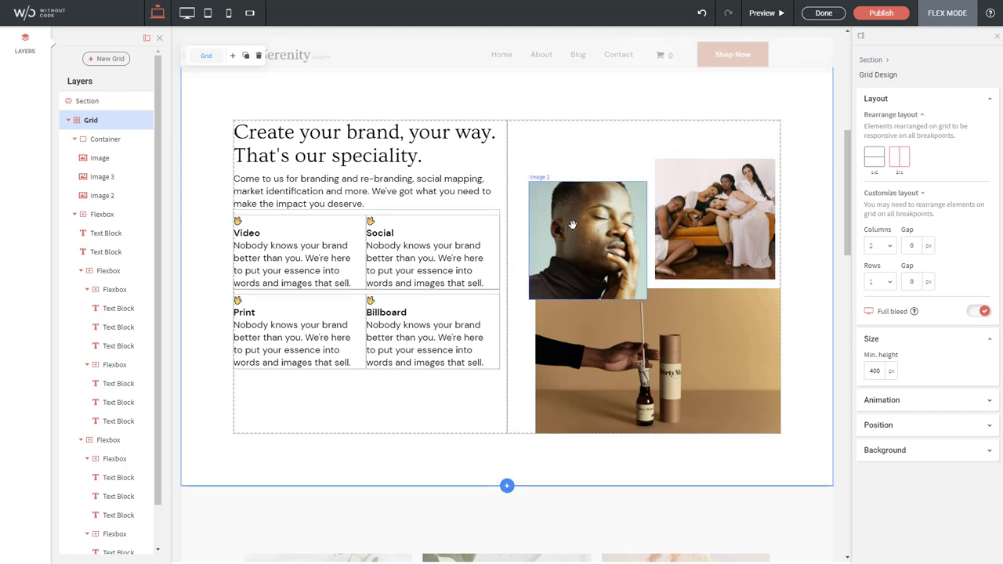
{"action": "left_click_drag", "start_coordinate": [572, 225], "coordinate": [578, 205]}
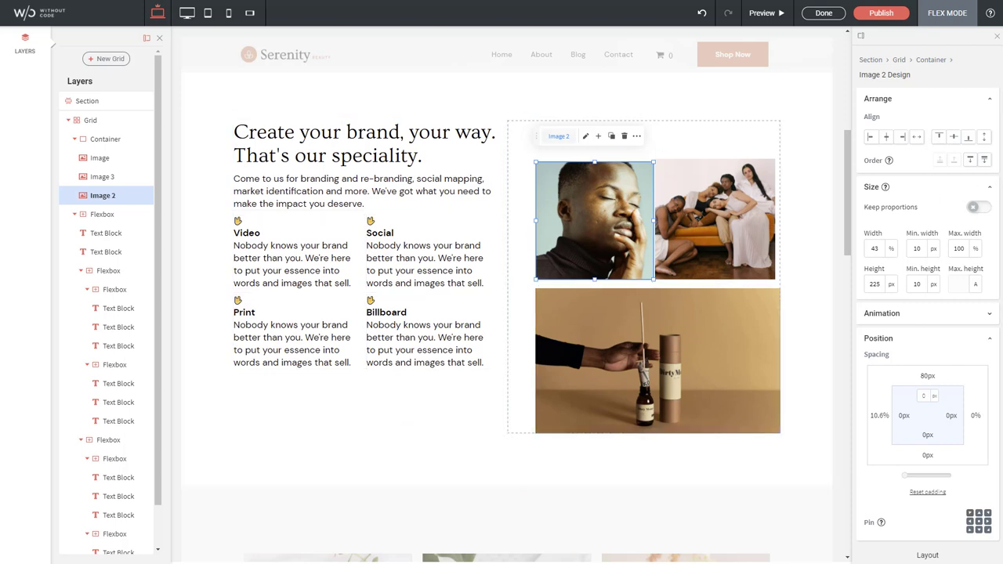
Preview the homepage, narrow the viewport, scroll through it, then widen it back.
{"action": "left_click", "coordinate": [759, 14]}
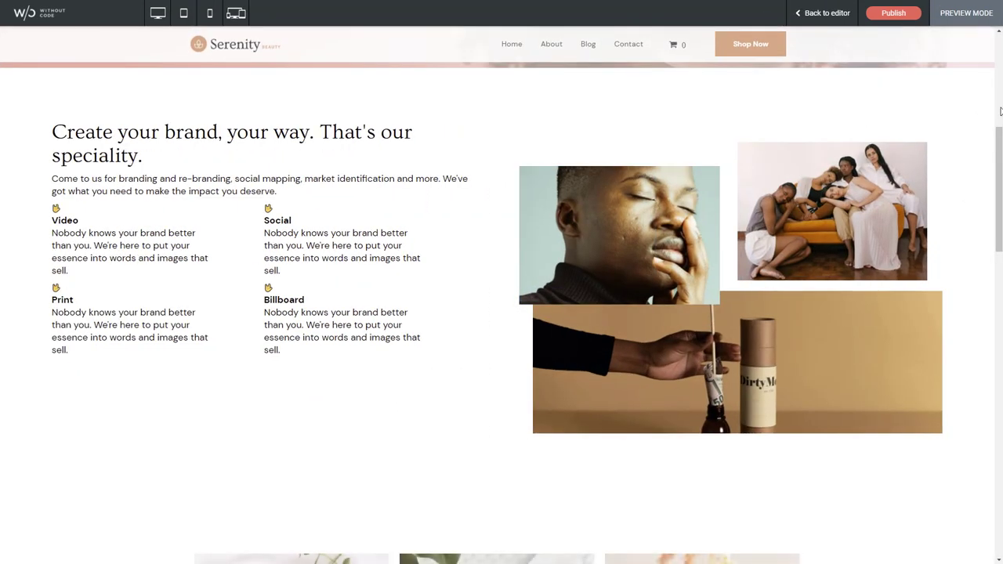
{"action": "left_click_drag", "start_coordinate": [1000, 105], "coordinate": [925, 180]}
{"action": "scroll", "coordinate": [682, 247], "scroll_direction": "down", "scroll_amount": 4}
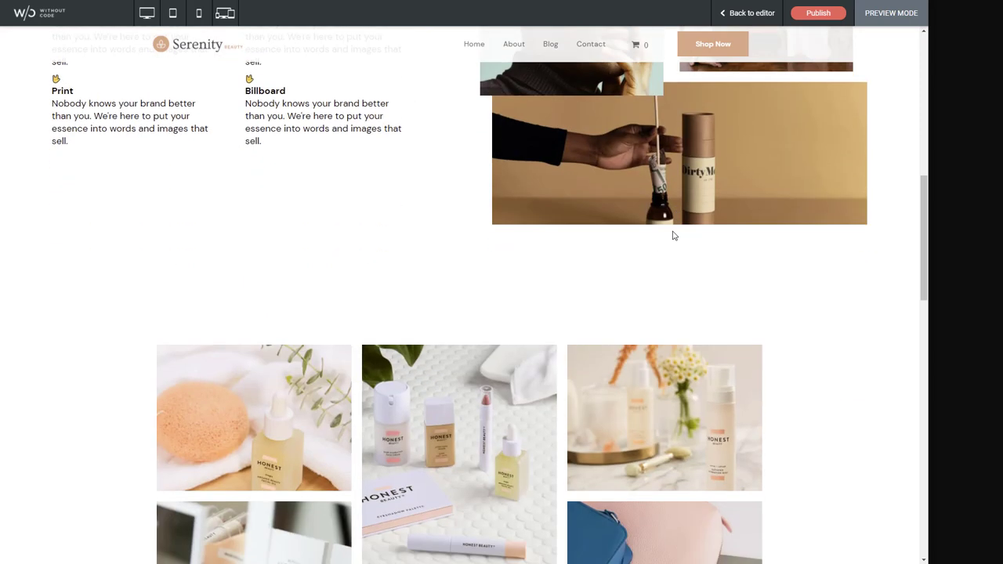
{"action": "scroll", "coordinate": [666, 228], "scroll_direction": "up", "scroll_amount": 5}
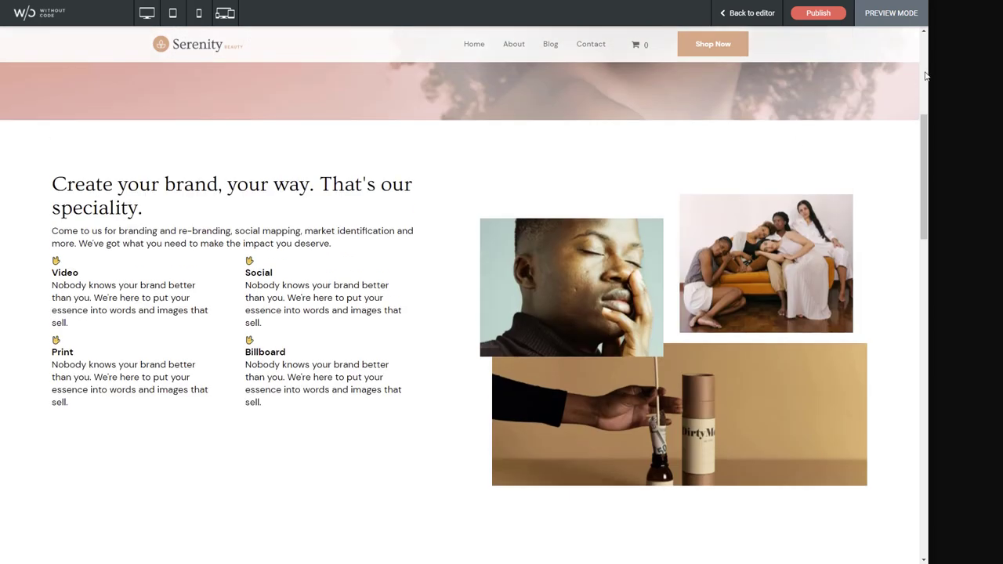
{"action": "left_click_drag", "start_coordinate": [929, 75], "coordinate": [1002, 75]}
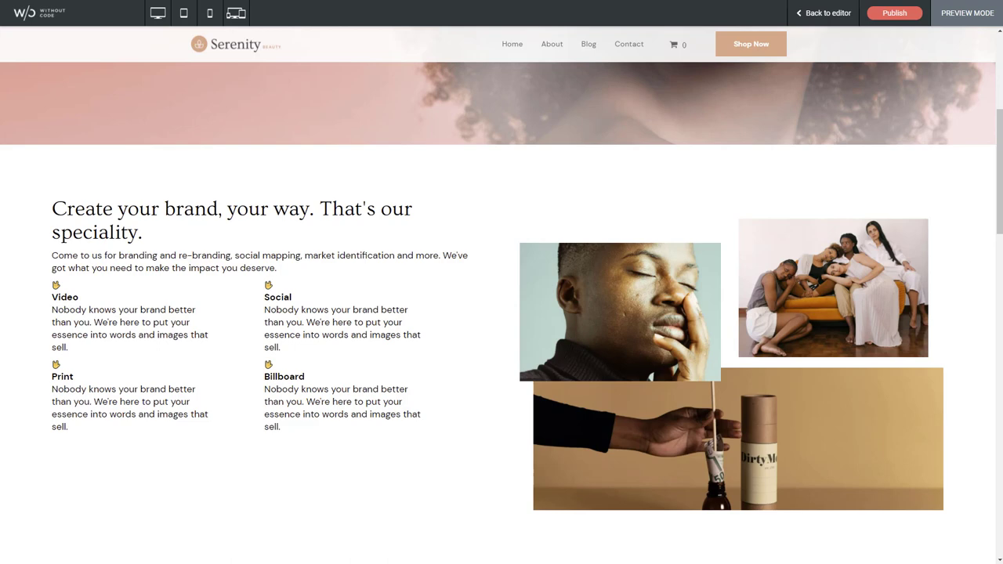
Return to the editor and show Image 2's Design settings, with 43% width and 225px height.
{"action": "left_click", "coordinate": [834, 23]}
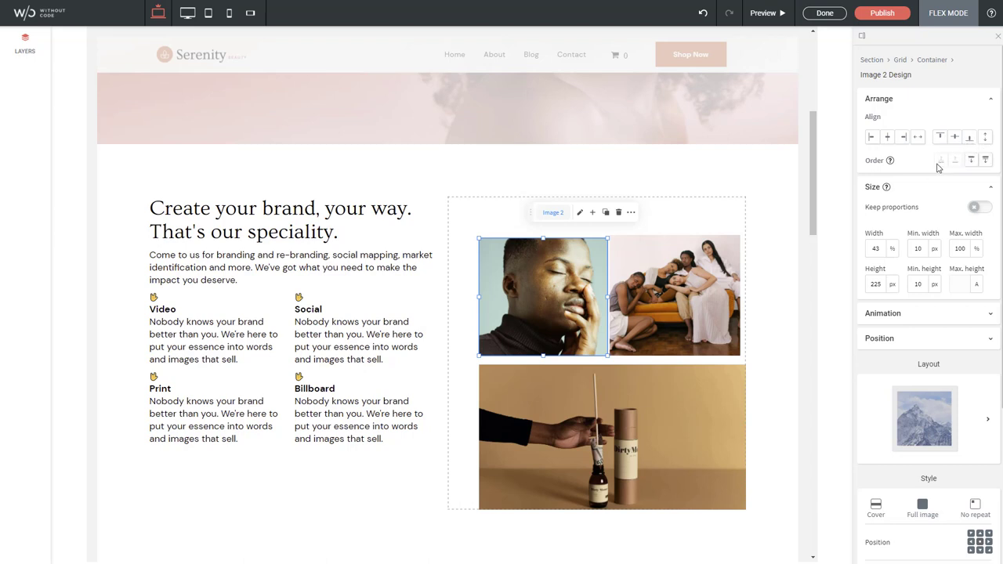
{"action": "scroll", "coordinate": [896, 151], "scroll_direction": "down", "scroll_amount": 1}
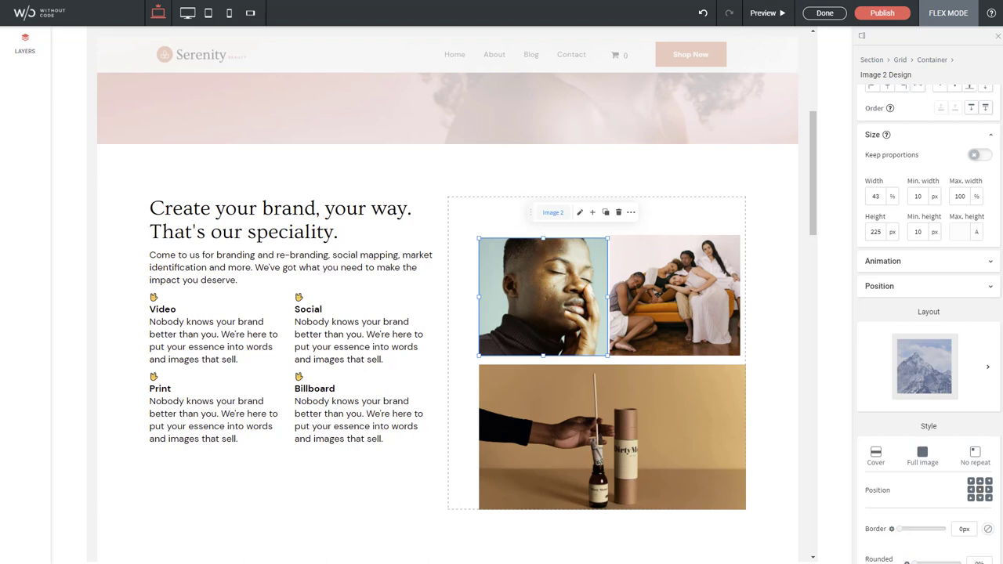
Expand Image 2's Animation settings and browse the Trigger and effect choices without changing them.
{"action": "left_click", "coordinate": [945, 265]}
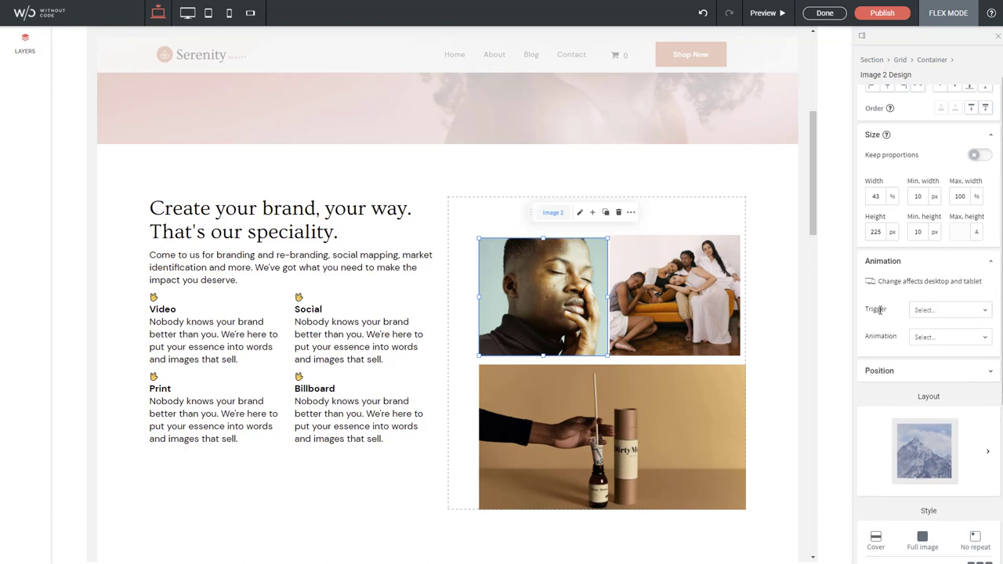
{"action": "left_click", "coordinate": [956, 310]}
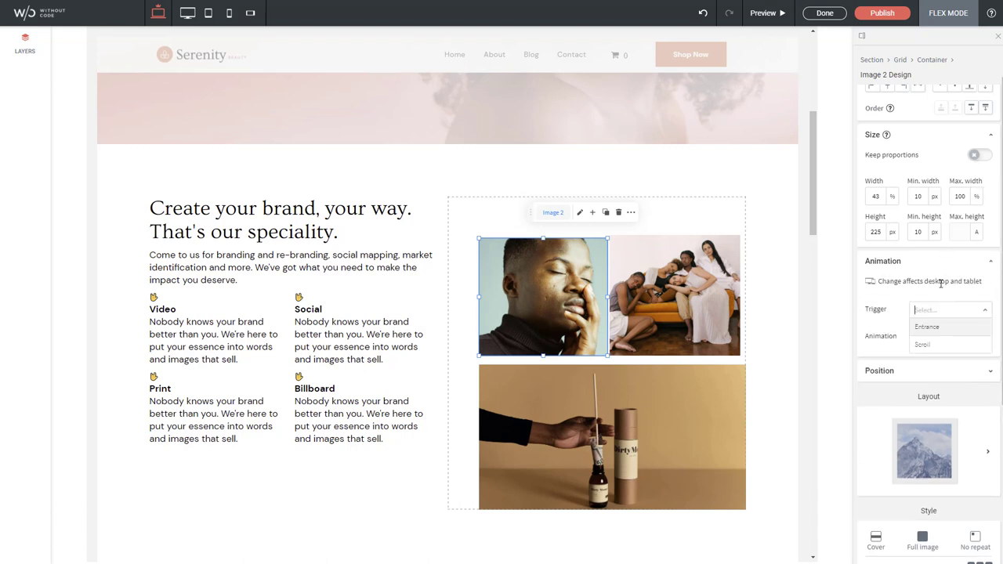
{"action": "left_click", "coordinate": [942, 287]}
{"action": "left_click", "coordinate": [933, 336]}
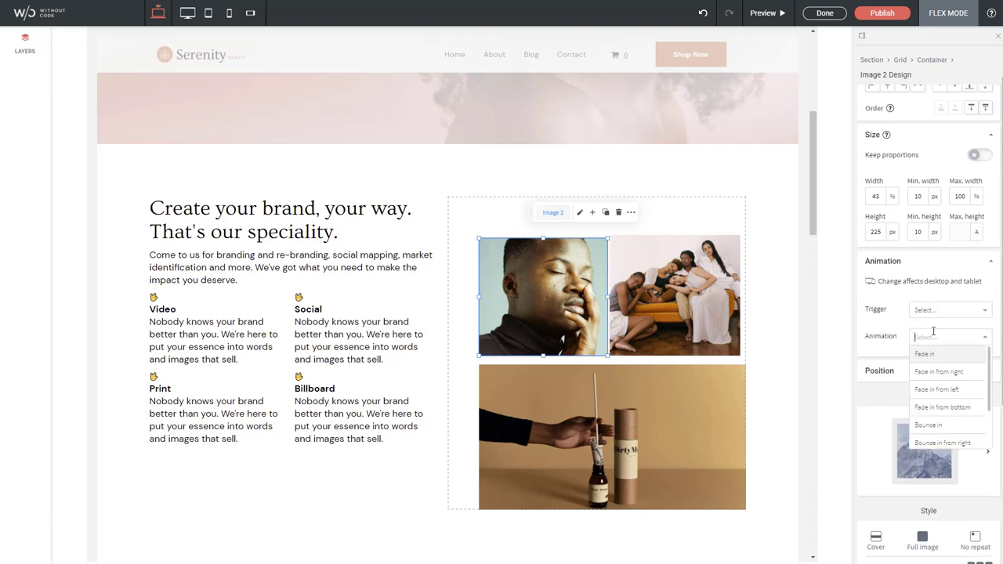
{"action": "left_click", "coordinate": [890, 325]}
{"action": "scroll", "coordinate": [894, 322], "scroll_direction": "down", "scroll_amount": 2}
Expand Image 2's Position settings and look through its Layout and Style options.
{"action": "left_click", "coordinate": [924, 268]}
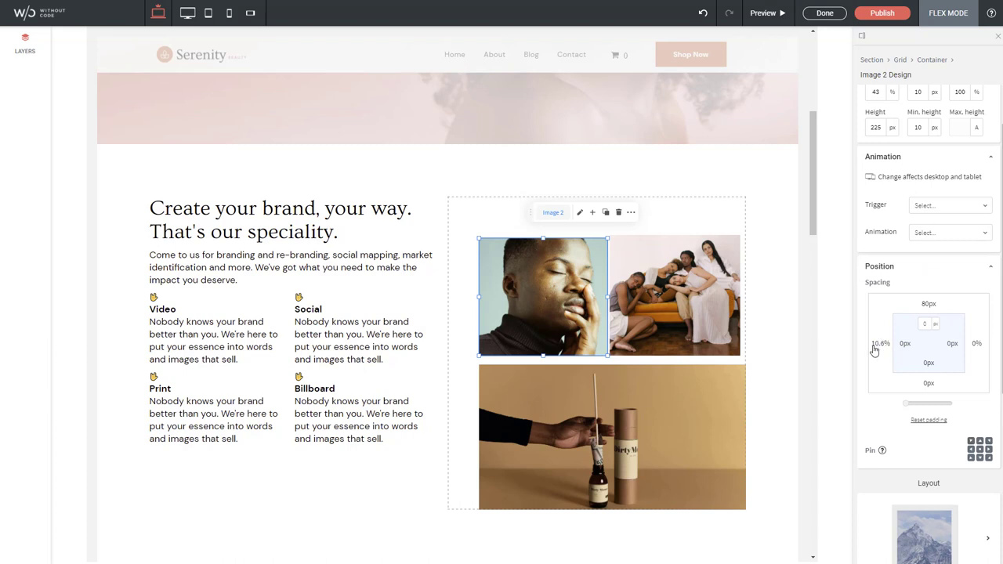
{"action": "scroll", "coordinate": [874, 351], "scroll_direction": "down", "scroll_amount": 5}
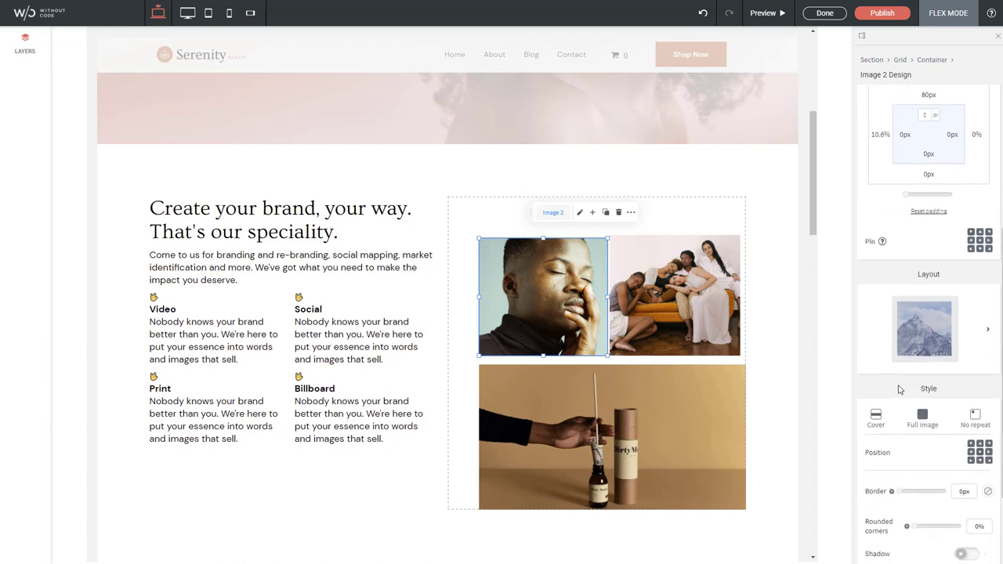
{"action": "scroll", "coordinate": [899, 388], "scroll_direction": "down", "scroll_amount": 2}
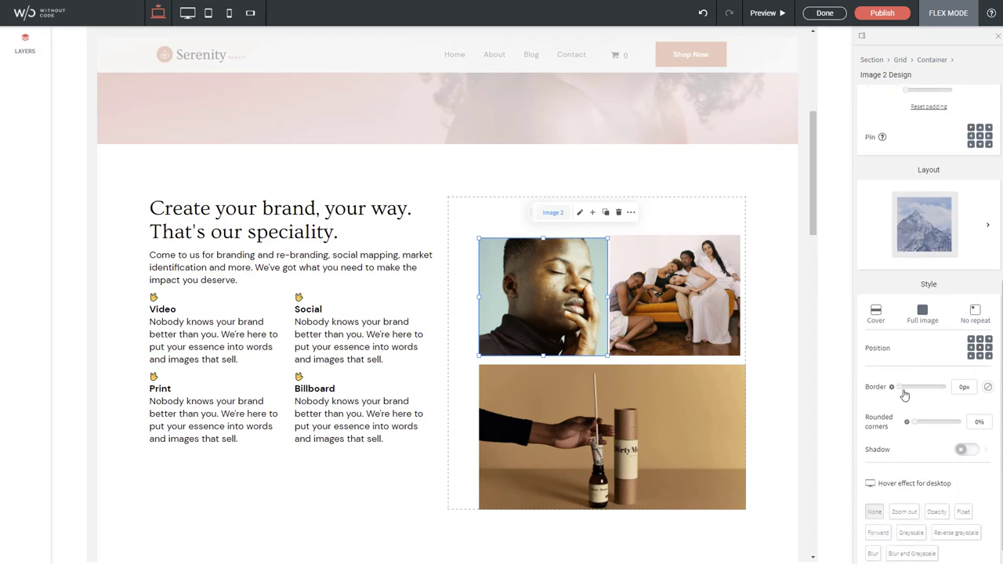
{"action": "scroll", "coordinate": [905, 421], "scroll_direction": "down", "scroll_amount": 1}
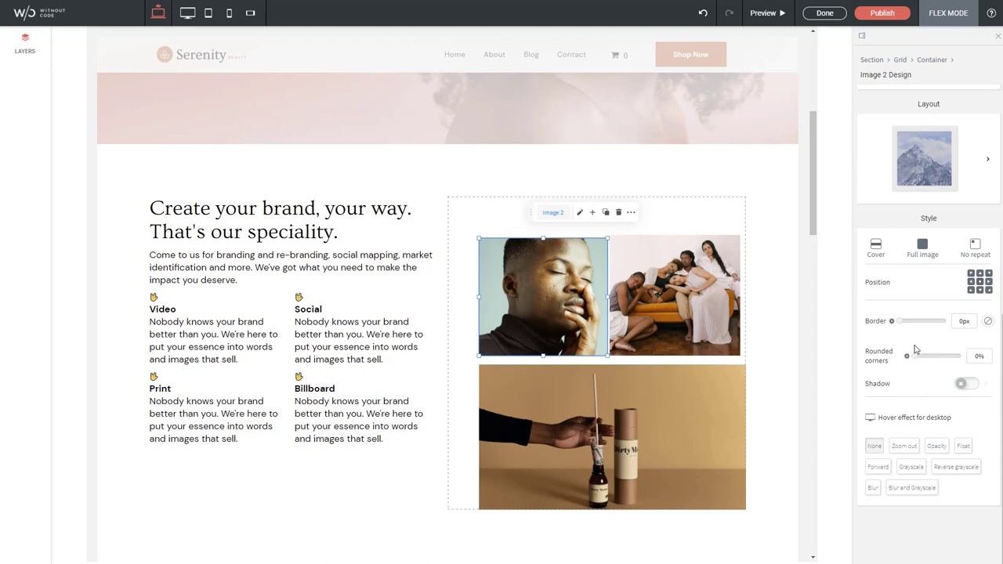
{"action": "scroll", "coordinate": [913, 351], "scroll_direction": "up", "scroll_amount": 6}
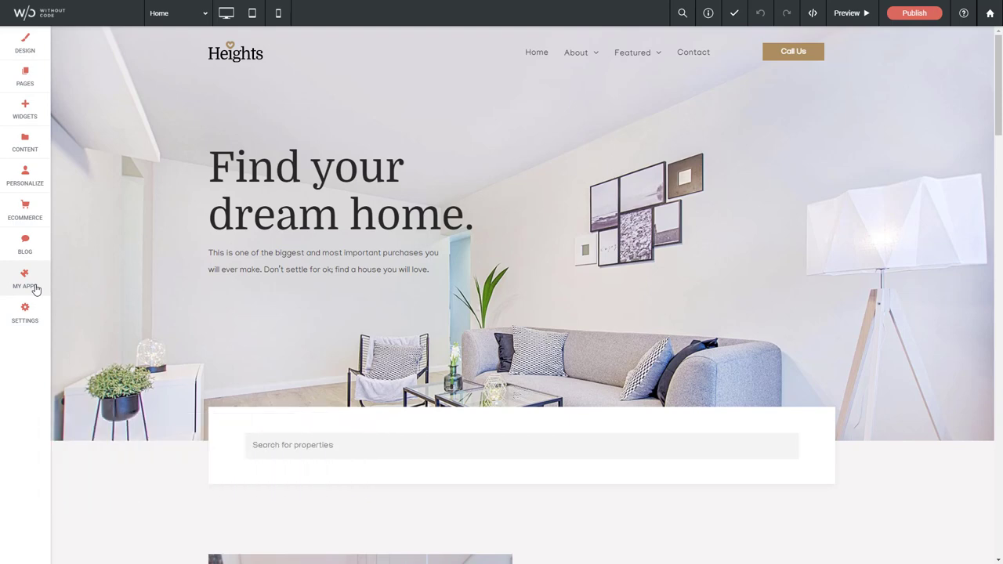
Open the My Apps catalogue from the MY APPS item in the left sidebar.
{"action": "left_click", "coordinate": [35, 288]}
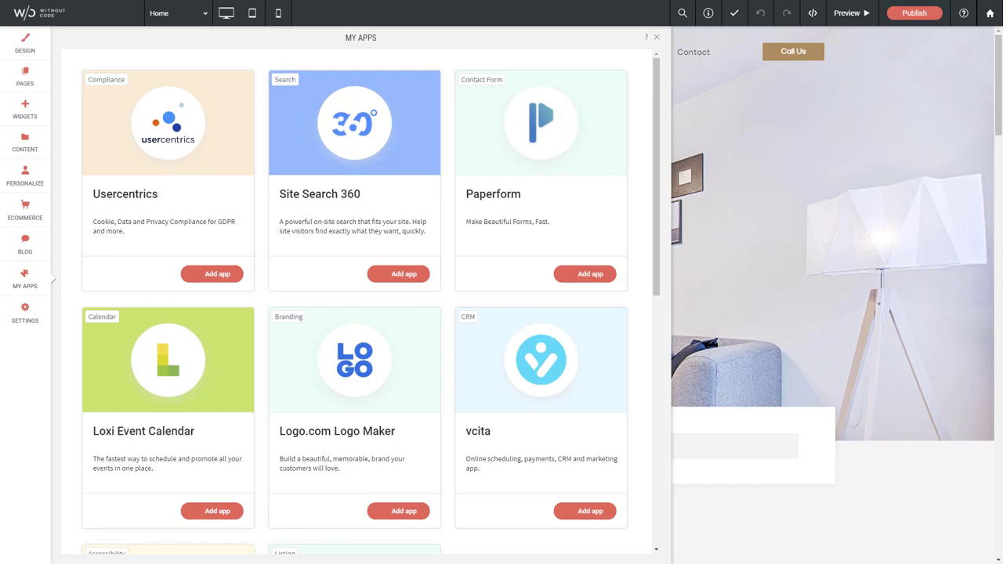
{"action": "scroll", "coordinate": [653, 212], "scroll_direction": "down", "scroll_amount": 2}
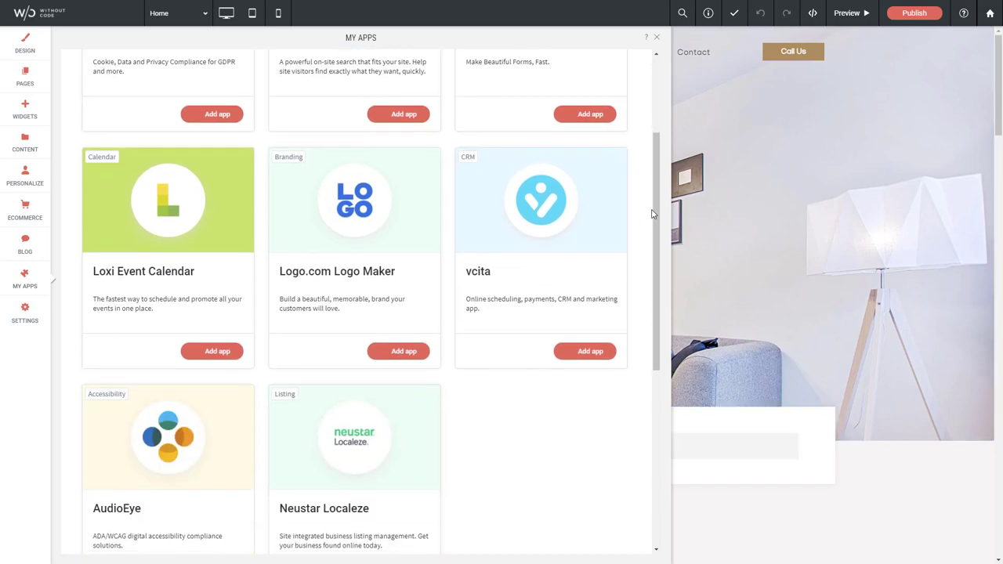
{"action": "scroll", "coordinate": [652, 215], "scroll_direction": "down", "scroll_amount": 1}
{"action": "scroll", "coordinate": [651, 224], "scroll_direction": "down", "scroll_amount": 2}
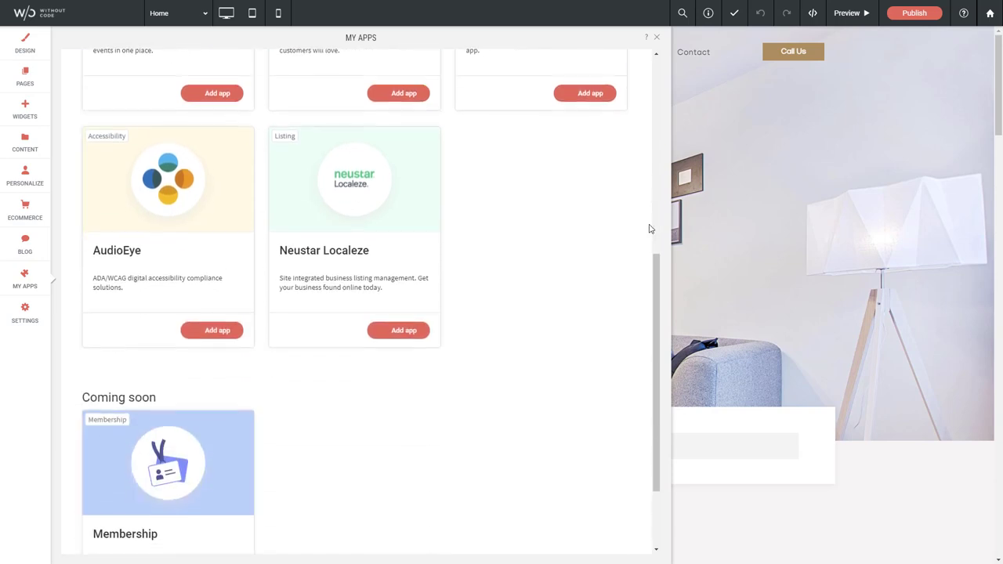
{"action": "scroll", "coordinate": [650, 231], "scroll_direction": "down", "scroll_amount": 1}
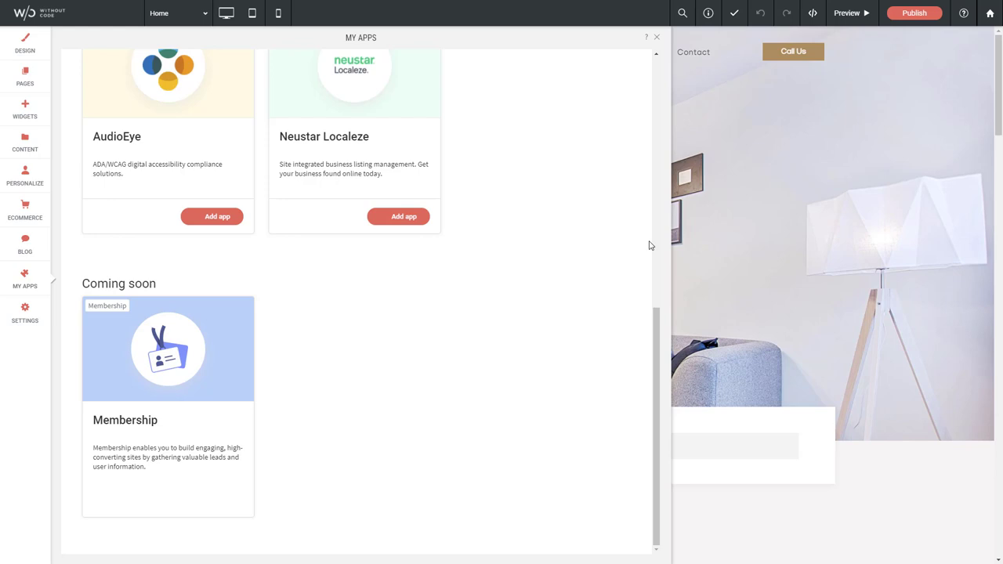
{"action": "scroll", "coordinate": [643, 259], "scroll_direction": "up", "scroll_amount": 6}
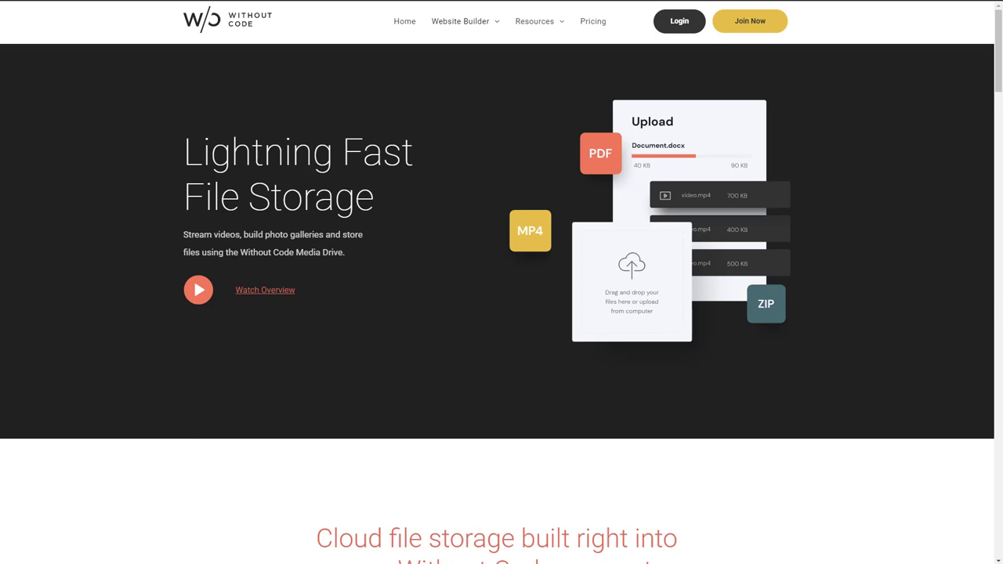
Scroll past the features, Google Cloud and file type sections to Widgets Built for Media Drive.
{"action": "scroll", "coordinate": [78, 208], "scroll_direction": "down", "scroll_amount": 6}
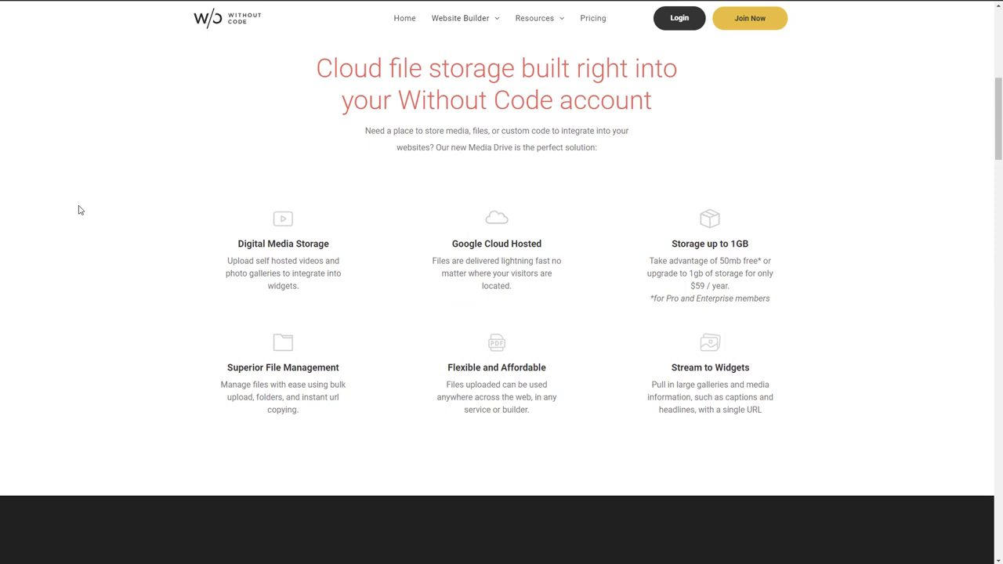
{"action": "scroll", "coordinate": [79, 210], "scroll_direction": "down", "scroll_amount": 3}
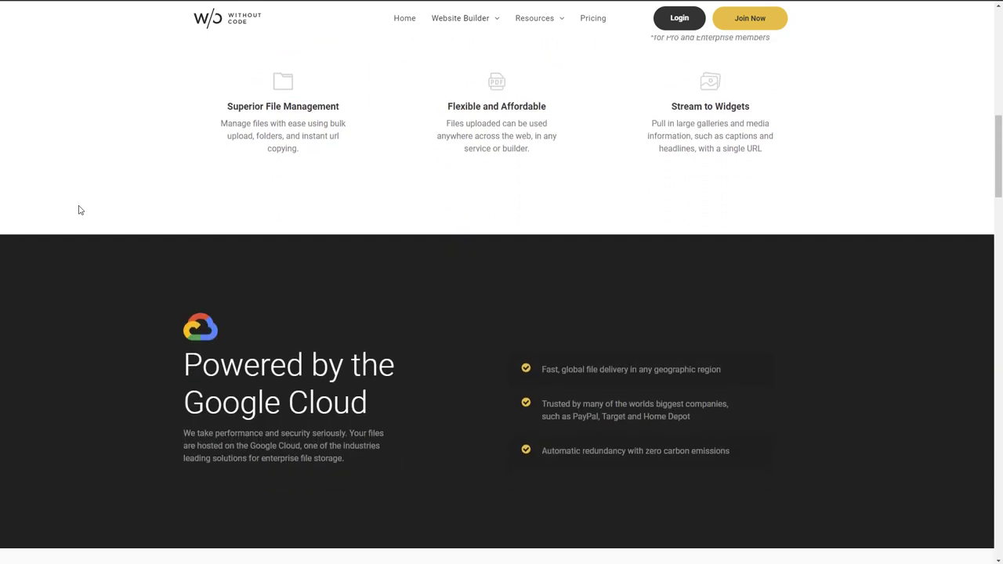
{"action": "scroll", "coordinate": [78, 210], "scroll_direction": "down", "scroll_amount": 5}
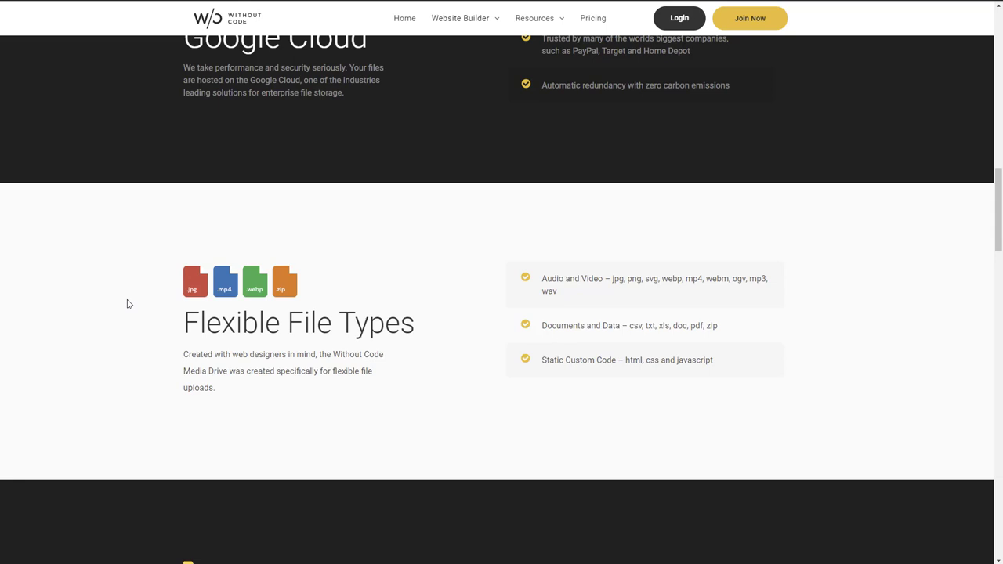
{"action": "scroll", "coordinate": [128, 304], "scroll_direction": "down", "scroll_amount": 3}
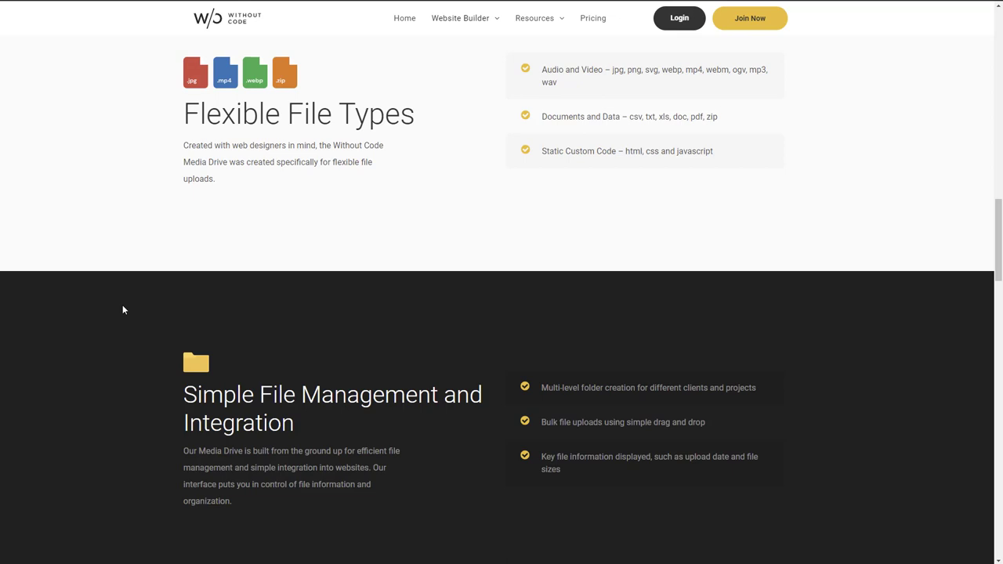
{"action": "scroll", "coordinate": [122, 309], "scroll_direction": "down", "scroll_amount": 6}
{"action": "scroll", "coordinate": [122, 309], "scroll_direction": "down", "scroll_amount": 1}
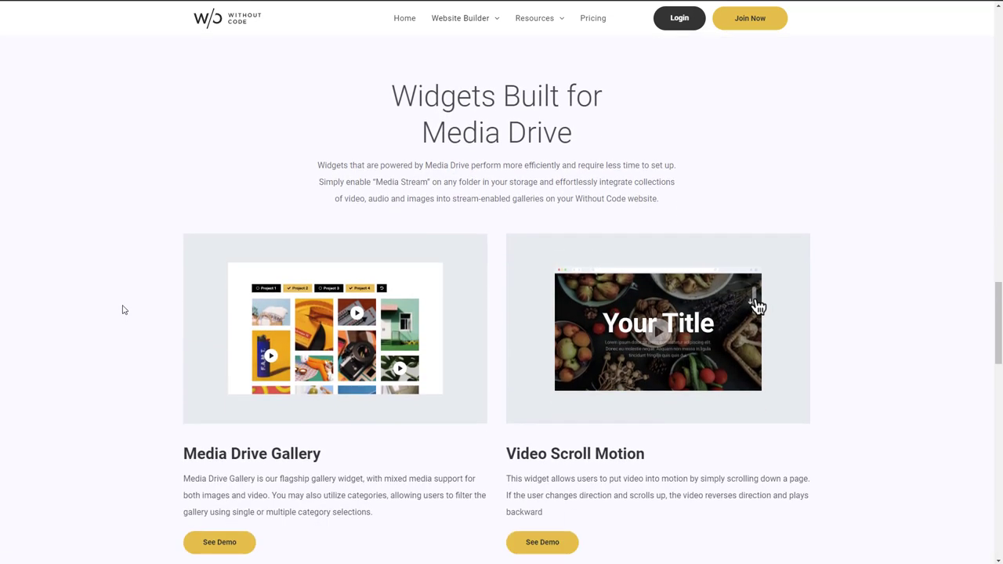
{"action": "scroll", "coordinate": [122, 309], "scroll_direction": "down", "scroll_amount": 1}
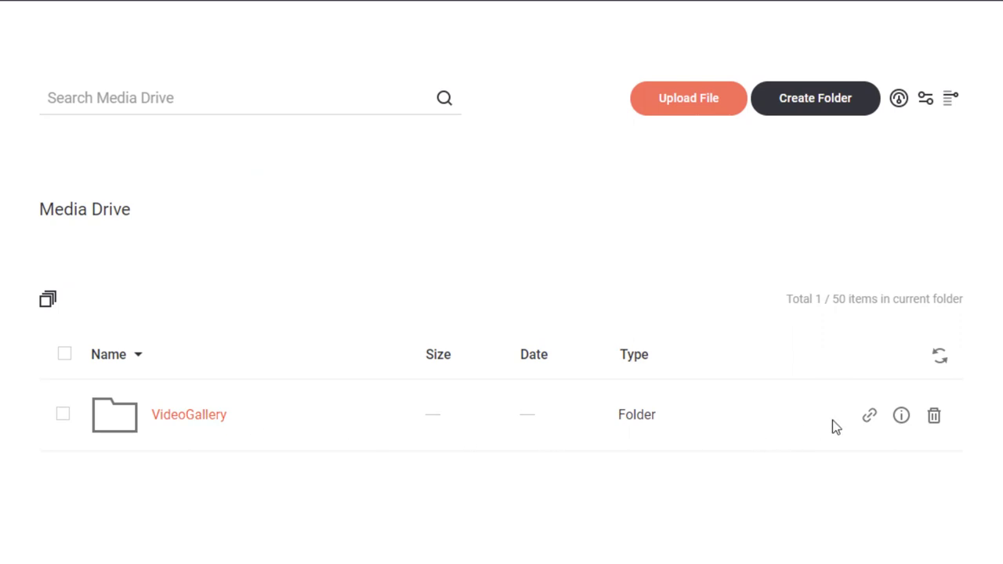
Show the VideoGallery folder's info panel with its enabled Media Stream output.json link.
{"action": "left_click", "coordinate": [901, 416]}
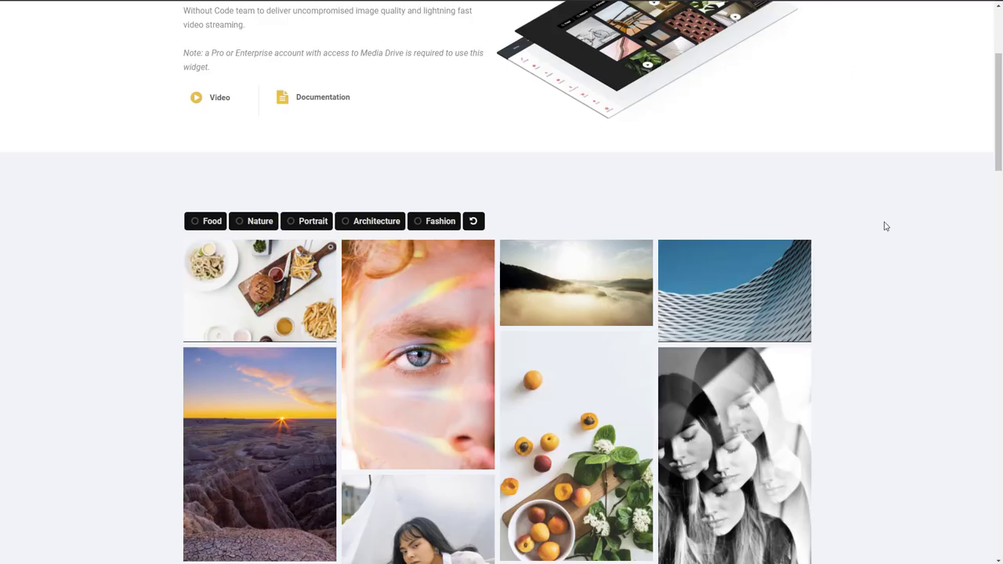
Filter the gallery to show only Food, Nature and Portrait images.
{"action": "scroll", "coordinate": [893, 212], "scroll_direction": "down", "scroll_amount": 2}
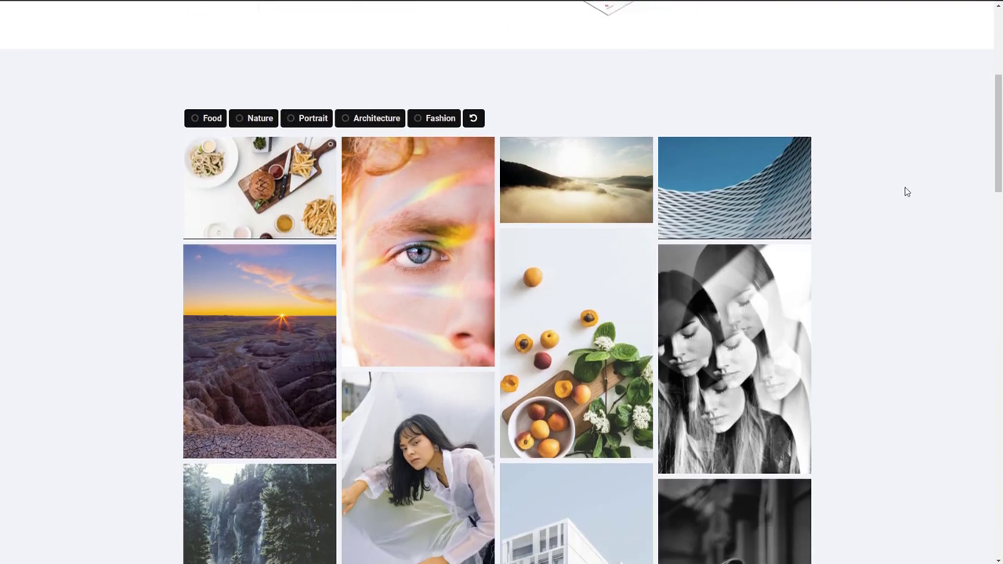
{"action": "scroll", "coordinate": [999, 142], "scroll_direction": "down", "scroll_amount": 1}
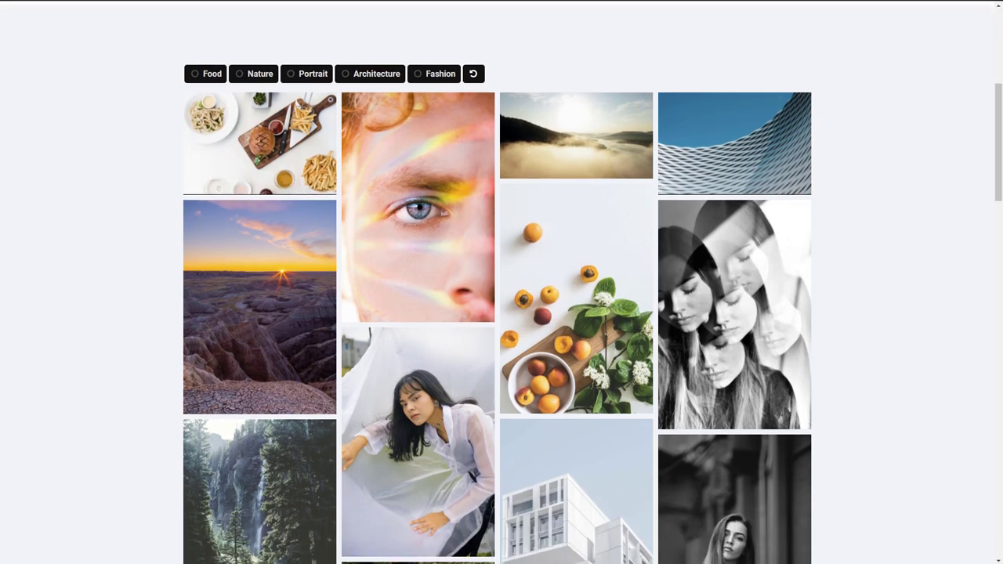
{"action": "left_click", "coordinate": [194, 76]}
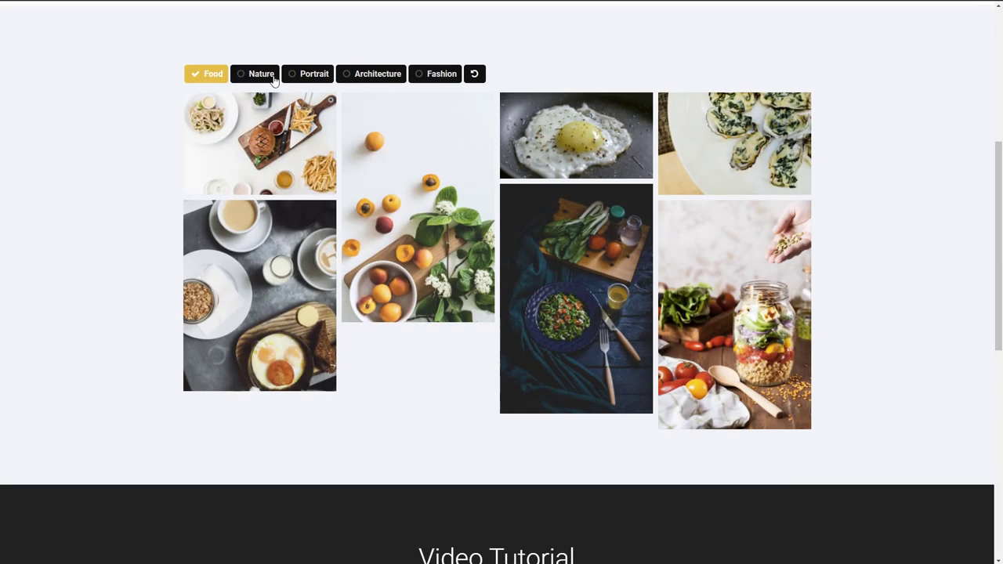
{"action": "left_click", "coordinate": [266, 77]}
{"action": "left_click", "coordinate": [306, 76]}
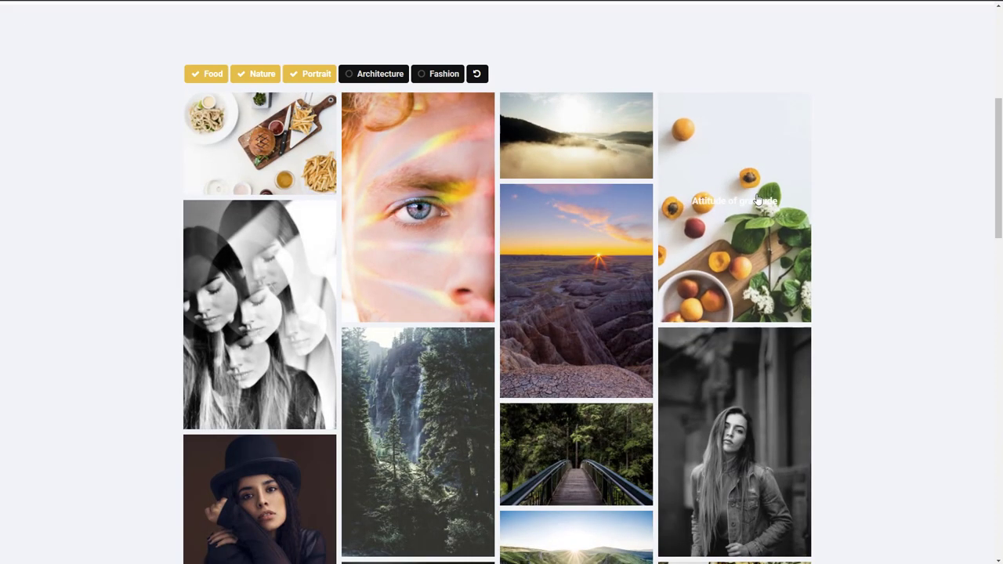
Preview the Eggstraordinary video, advance to the Home Plate photo, then close the lightbox.
{"action": "scroll", "coordinate": [411, 329], "scroll_direction": "down", "scroll_amount": 1}
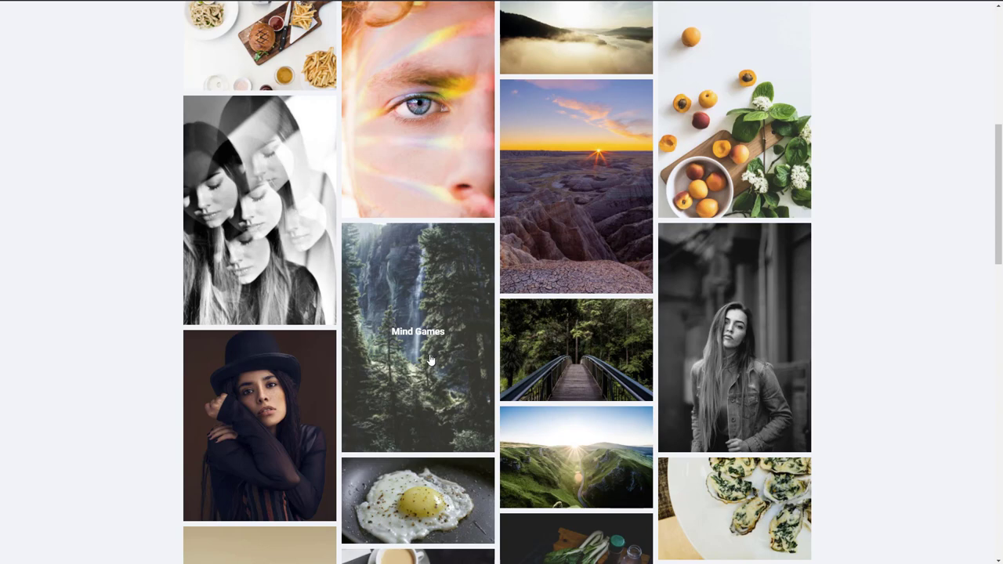
{"action": "scroll", "coordinate": [424, 356], "scroll_direction": "down", "scroll_amount": 2}
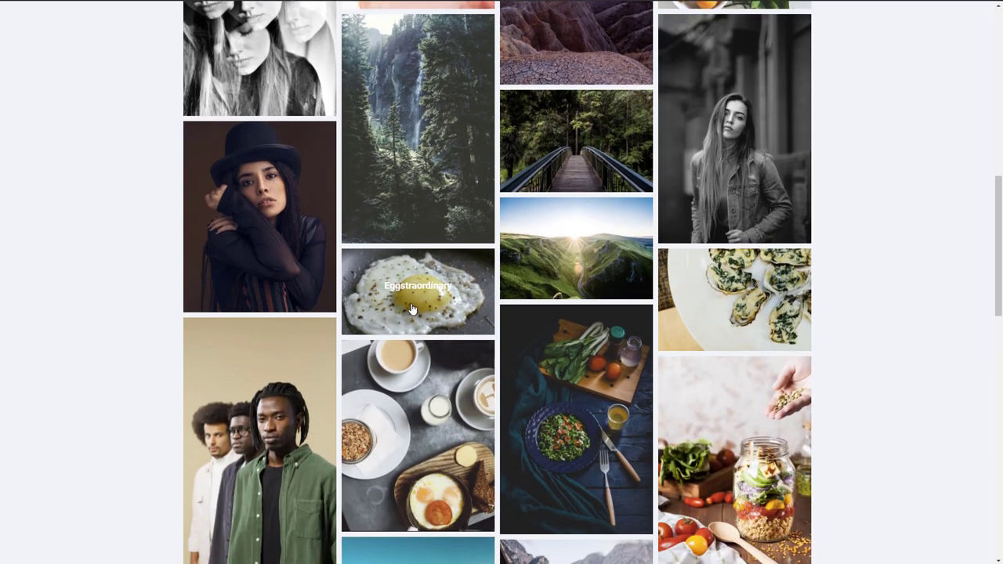
{"action": "left_click", "coordinate": [412, 309]}
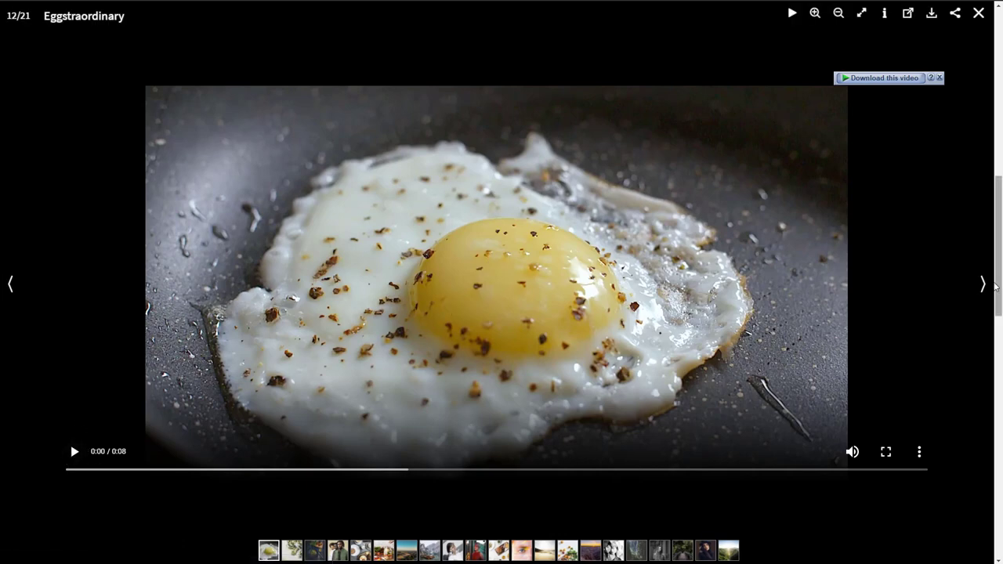
{"action": "left_click", "coordinate": [985, 285]}
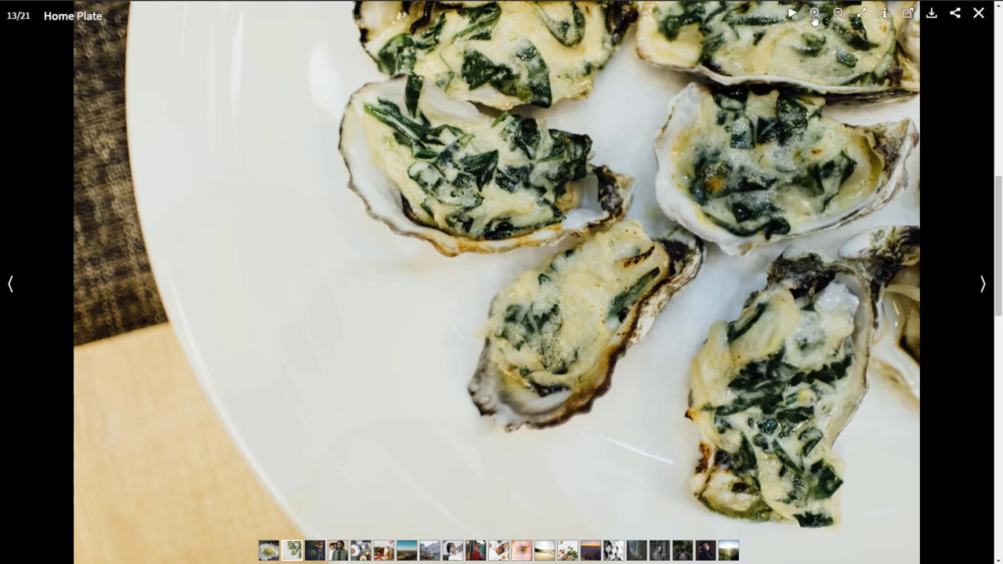
{"action": "left_click", "coordinate": [978, 13]}
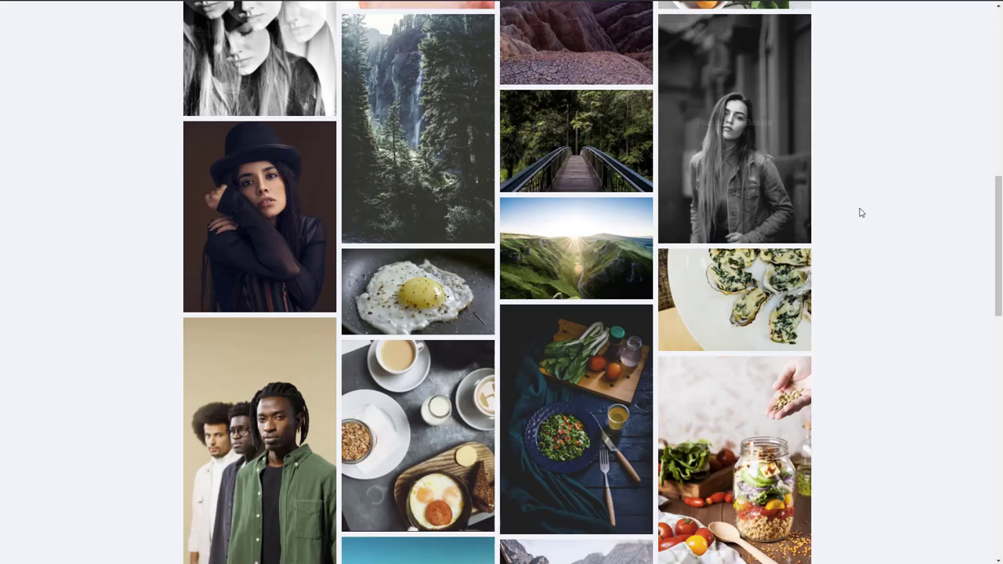
Scroll back up to the Media Drive Gallery heading.
{"action": "scroll", "coordinate": [860, 219], "scroll_direction": "up", "scroll_amount": 7}
{"action": "scroll", "coordinate": [844, 286], "scroll_direction": "up", "scroll_amount": 2}
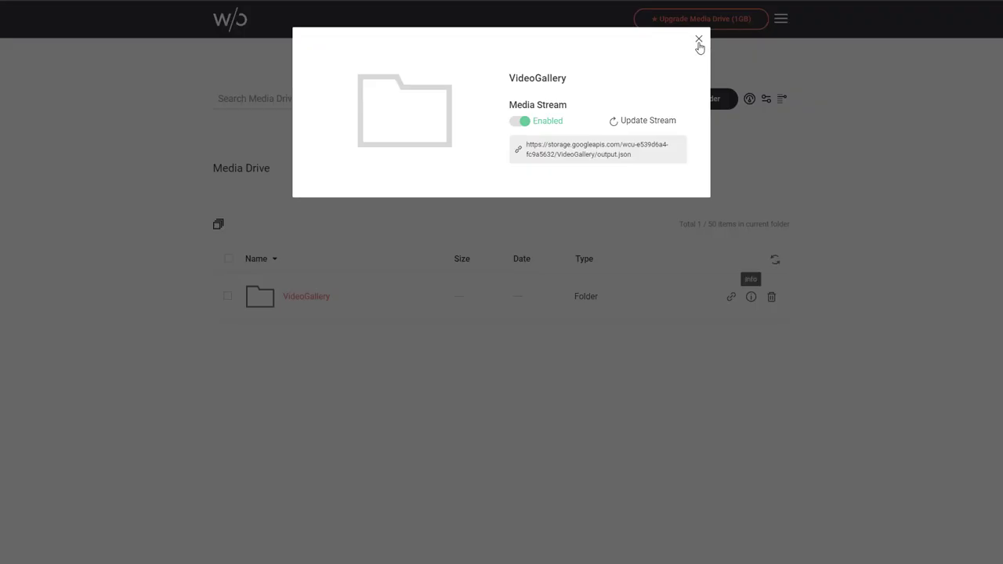
Close the VideoGallery folder details and start the 1GB Media Drive upgrade at $59/year.
{"action": "left_click", "coordinate": [697, 41]}
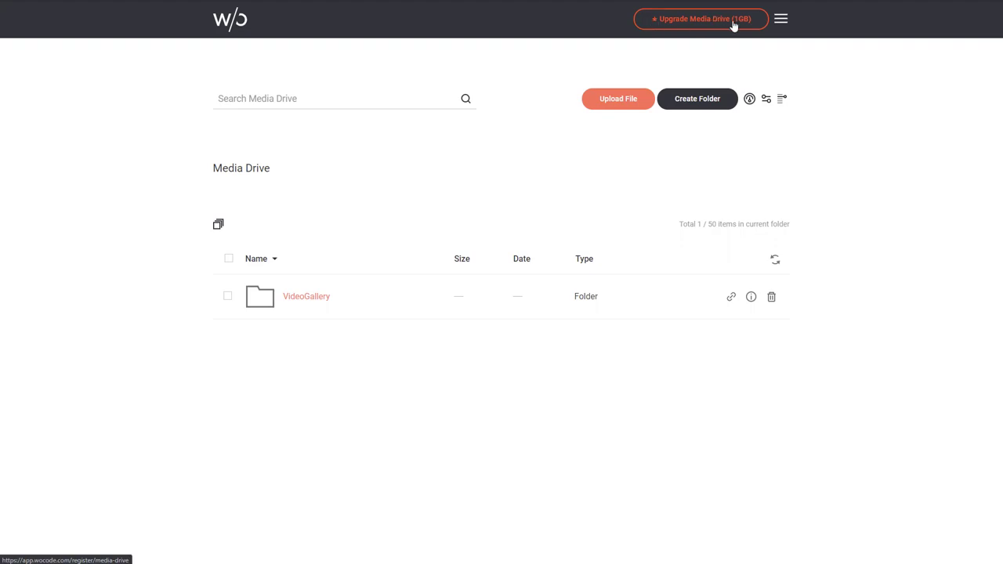
{"action": "left_click", "coordinate": [734, 26]}
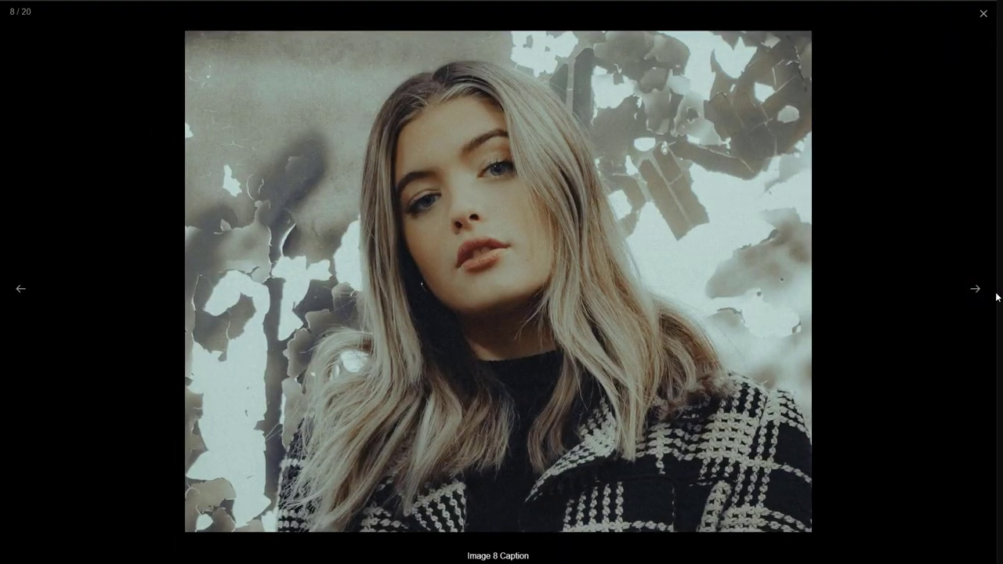
Open a gallery photo full-screen in the lightbox.
{"action": "left_click", "coordinate": [976, 291]}
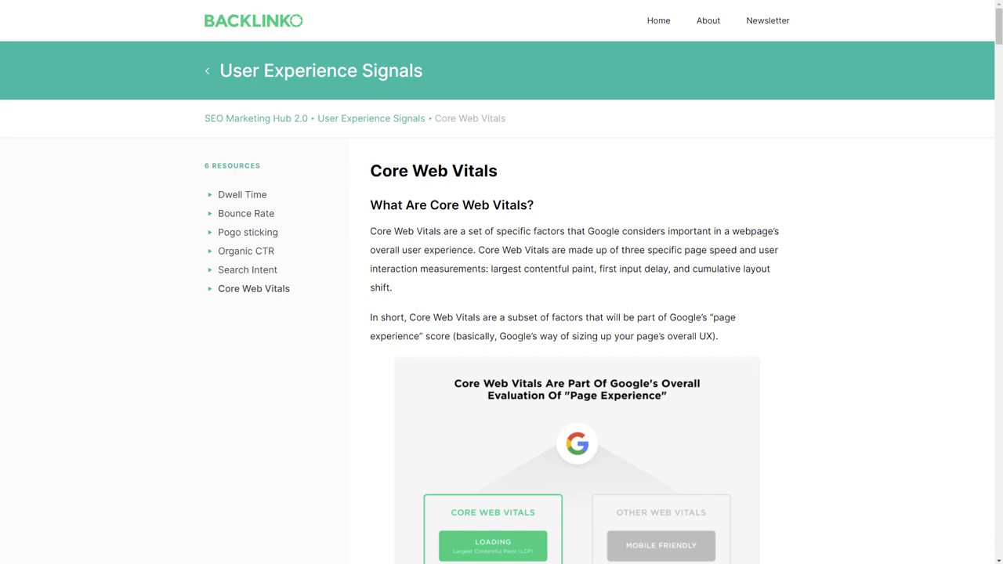
Scroll the Core Web Vitals article down to the Largest Contentful Paint section.
{"action": "scroll", "coordinate": [846, 295], "scroll_direction": "down", "scroll_amount": 8}
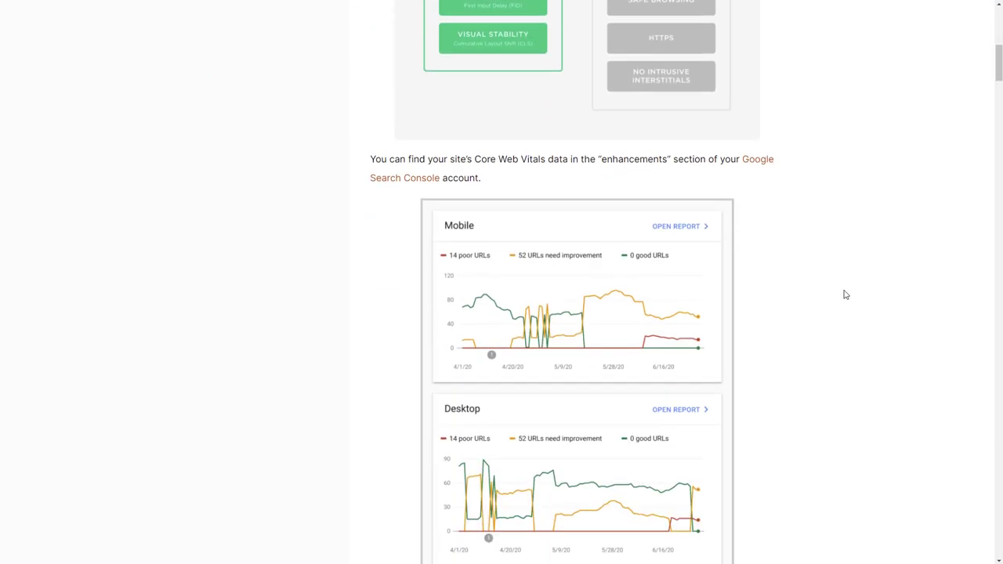
{"action": "scroll", "coordinate": [846, 295], "scroll_direction": "down", "scroll_amount": 2}
{"action": "scroll", "coordinate": [845, 295], "scroll_direction": "down", "scroll_amount": 10}
{"action": "scroll", "coordinate": [856, 290], "scroll_direction": "down", "scroll_amount": 3}
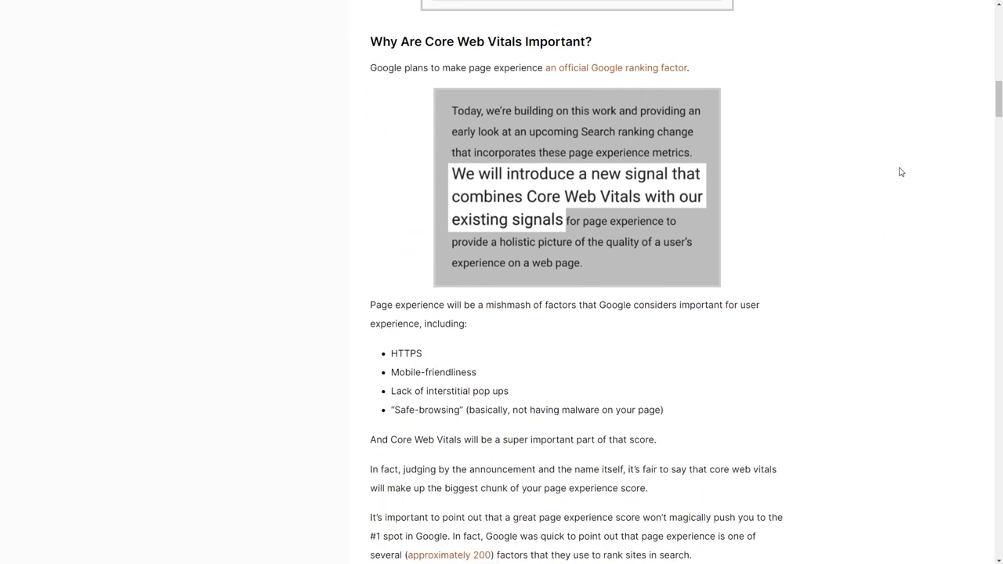
{"action": "scroll", "coordinate": [900, 171], "scroll_direction": "down", "scroll_amount": 13}
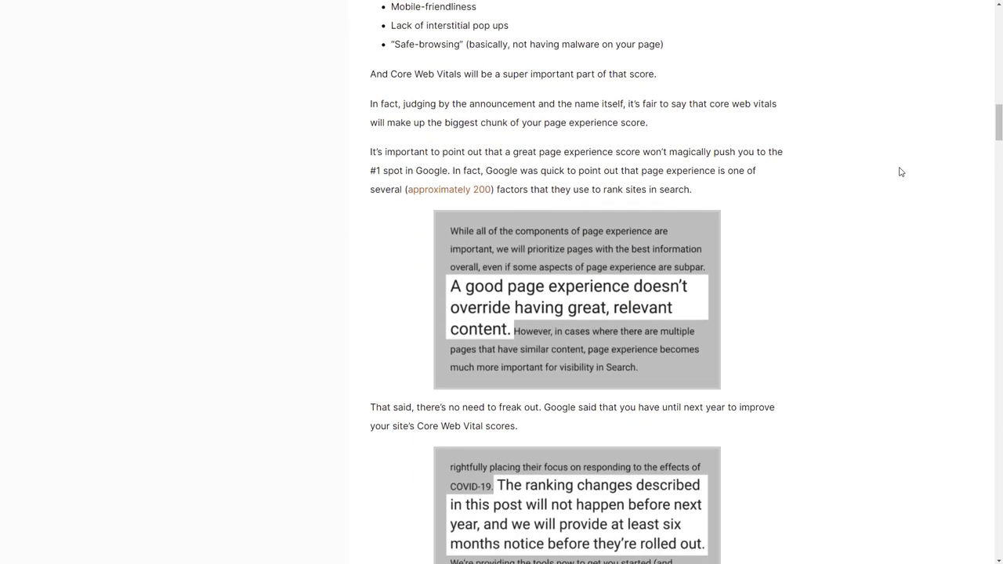
{"action": "scroll", "coordinate": [900, 172], "scroll_direction": "down", "scroll_amount": 13}
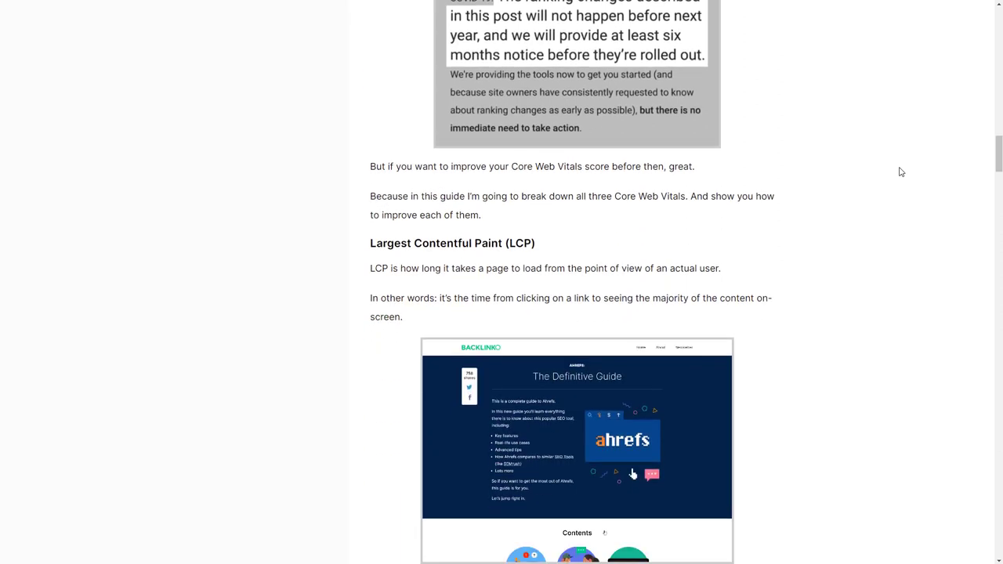